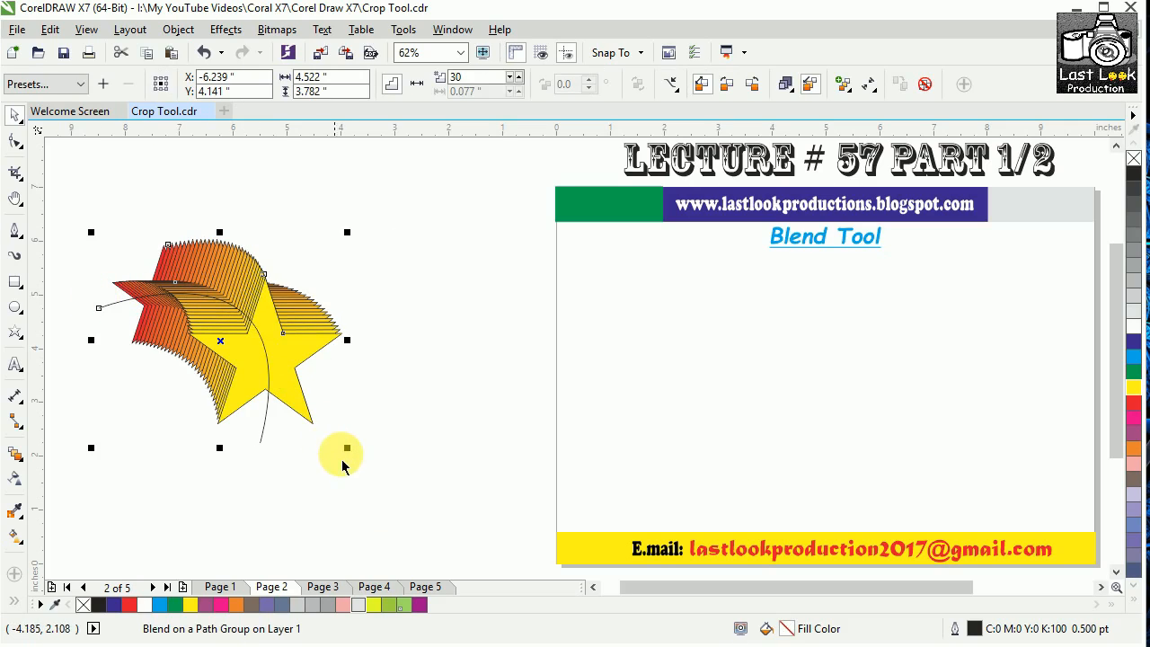
Enlarge the path-attached star blend to about 6.6 by 5.5 inches and reselect the blend group.
left_click_drag(347, 447, 517, 545)
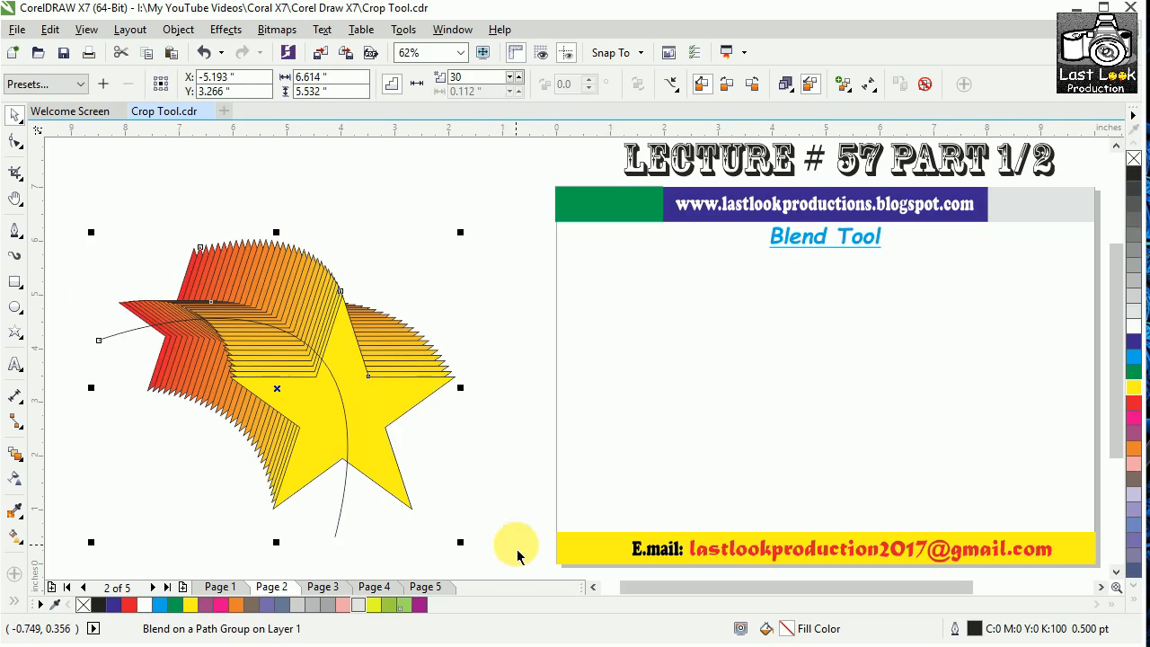
left_click(84, 223)
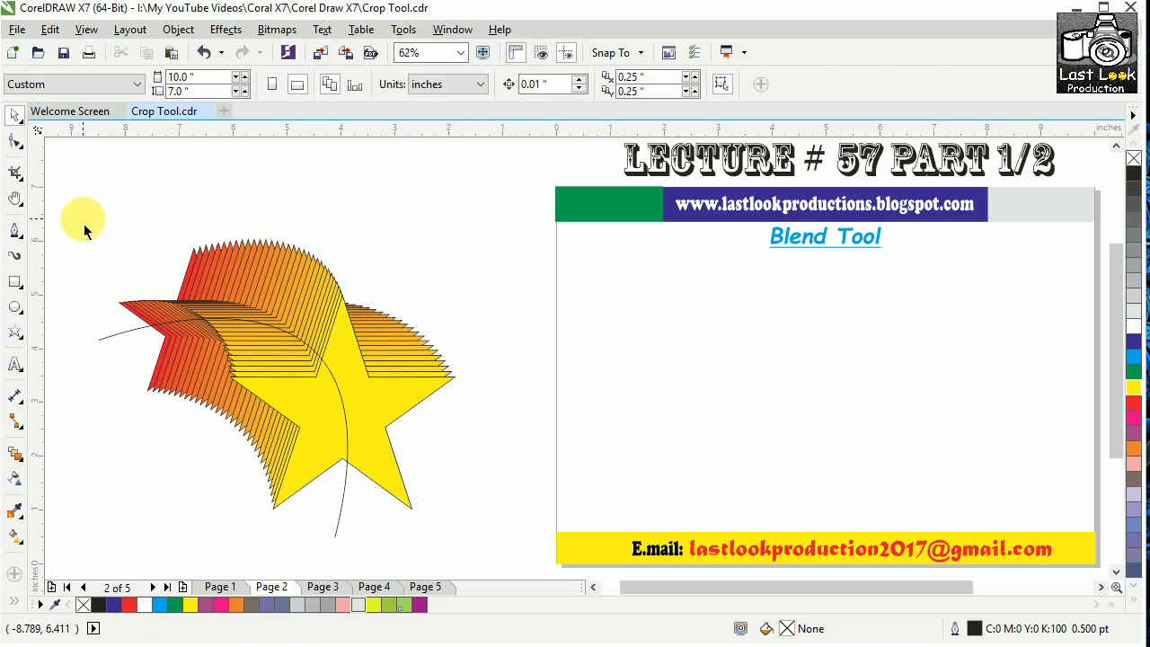
left_click(226, 275)
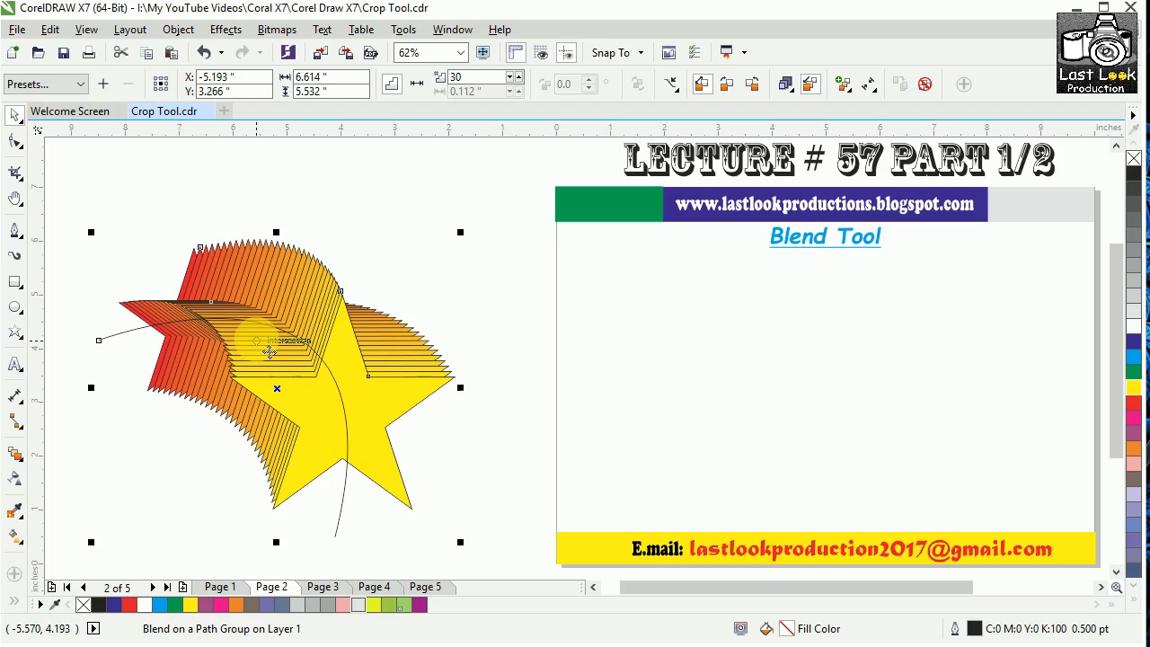
Undo the blend's enlargement and its path attachment, and delete the leftover curved line.
key("ctrl+z")
key("ctrl+z")
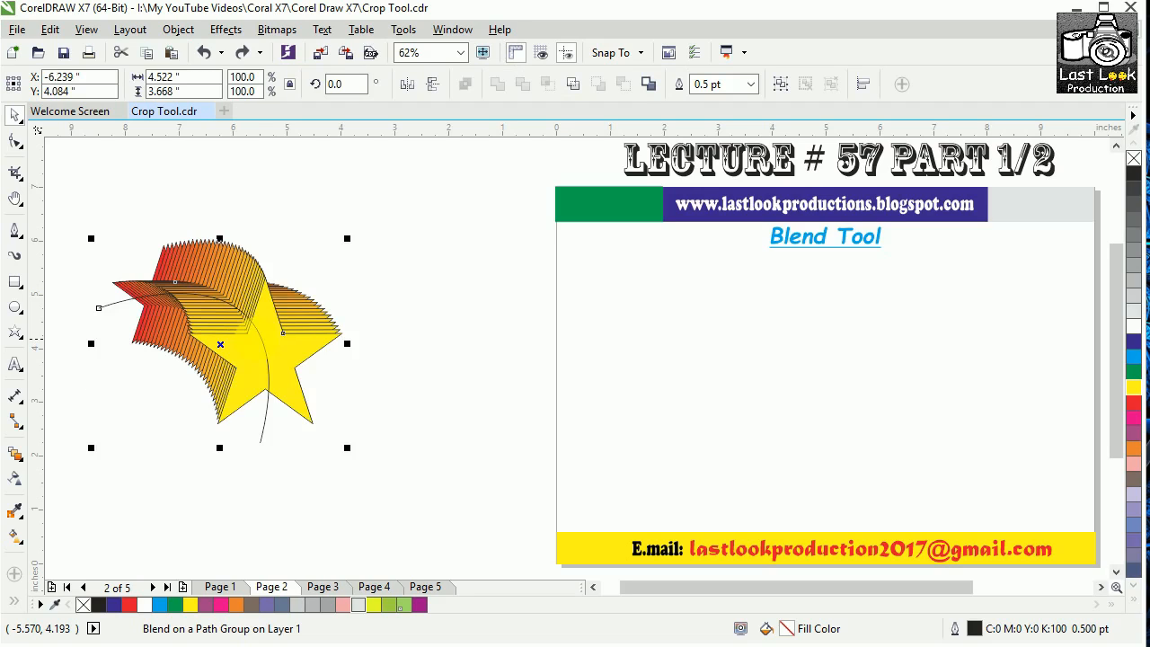
left_click(187, 335)
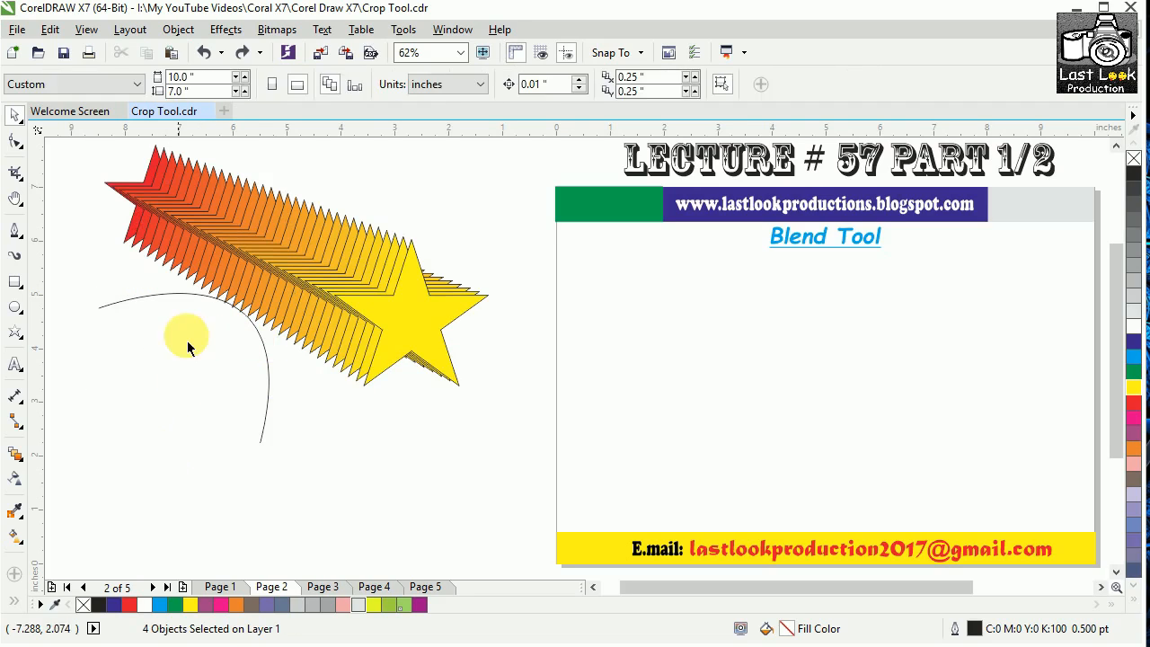
key("Delete")
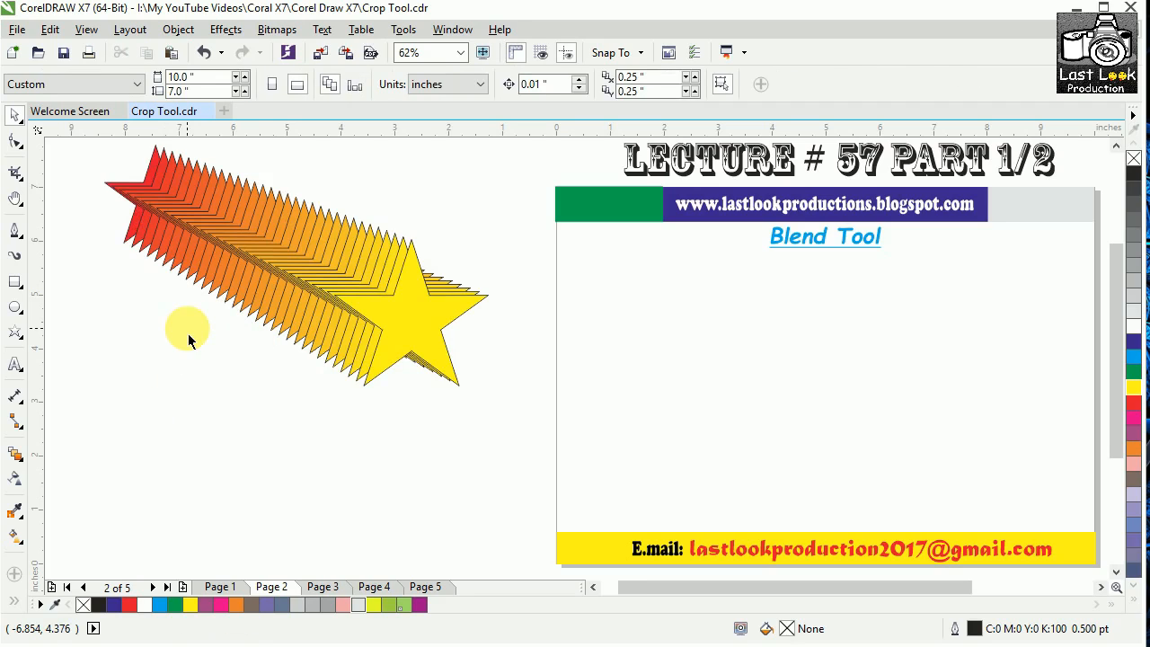
Try the clockwise and counterclockwise color transitions on the star blend, and return it to a direct color blend.
left_click(395, 251)
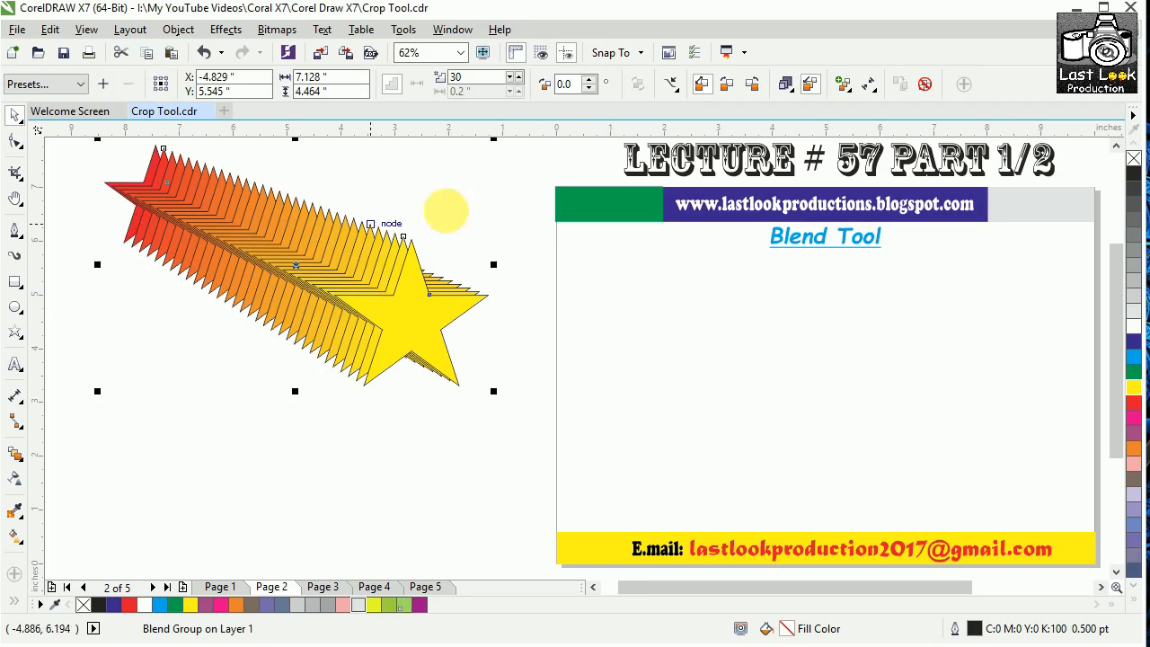
left_click(680, 89)
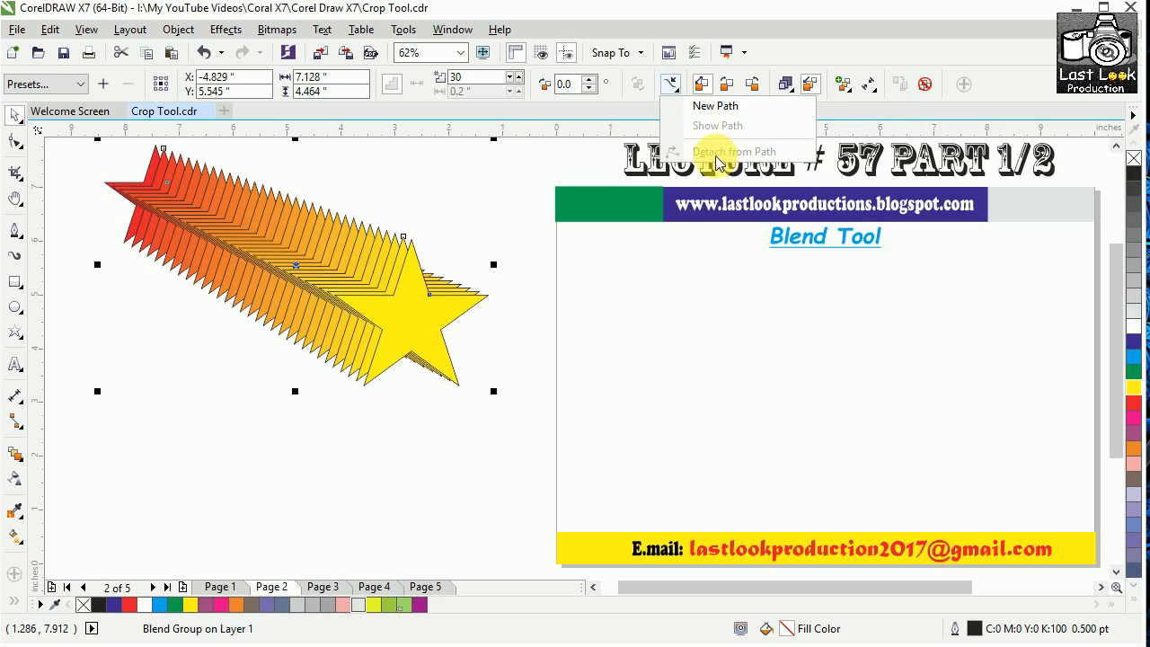
left_click(672, 83)
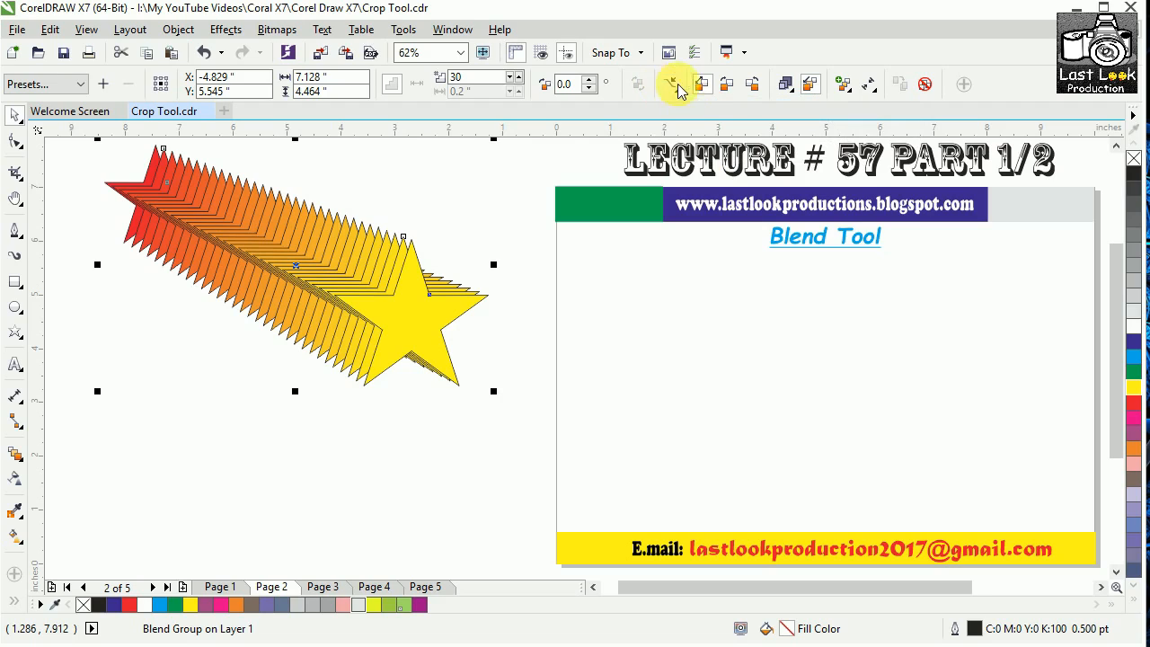
left_click(730, 84)
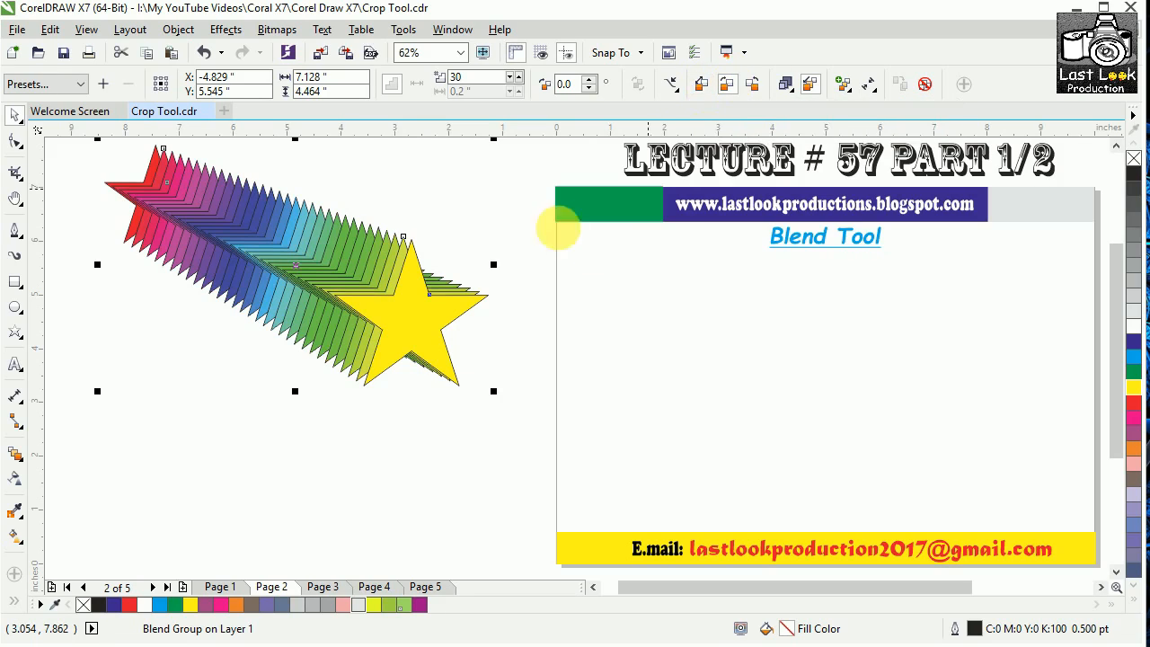
left_click(760, 85)
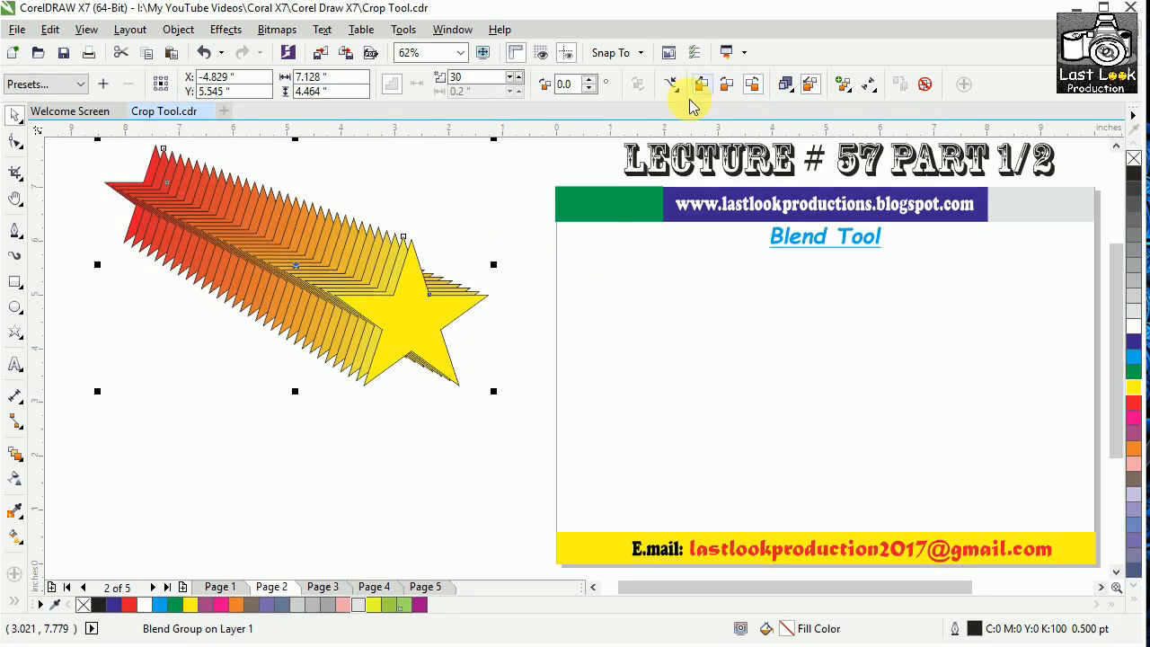
left_click(729, 86)
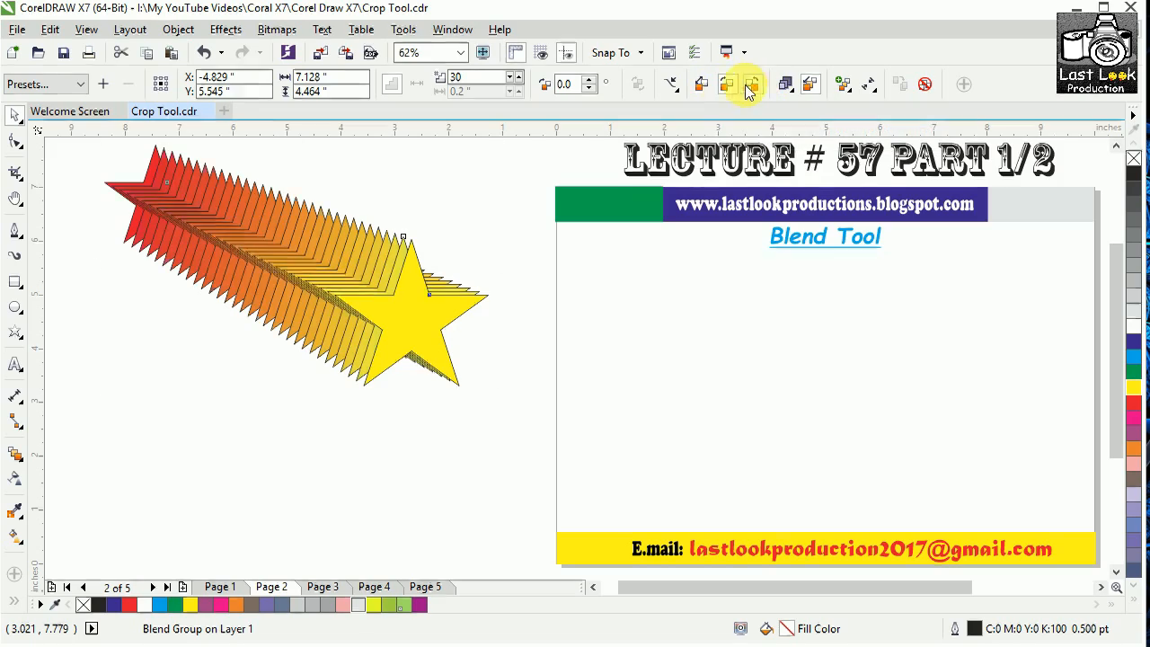
left_click(703, 89)
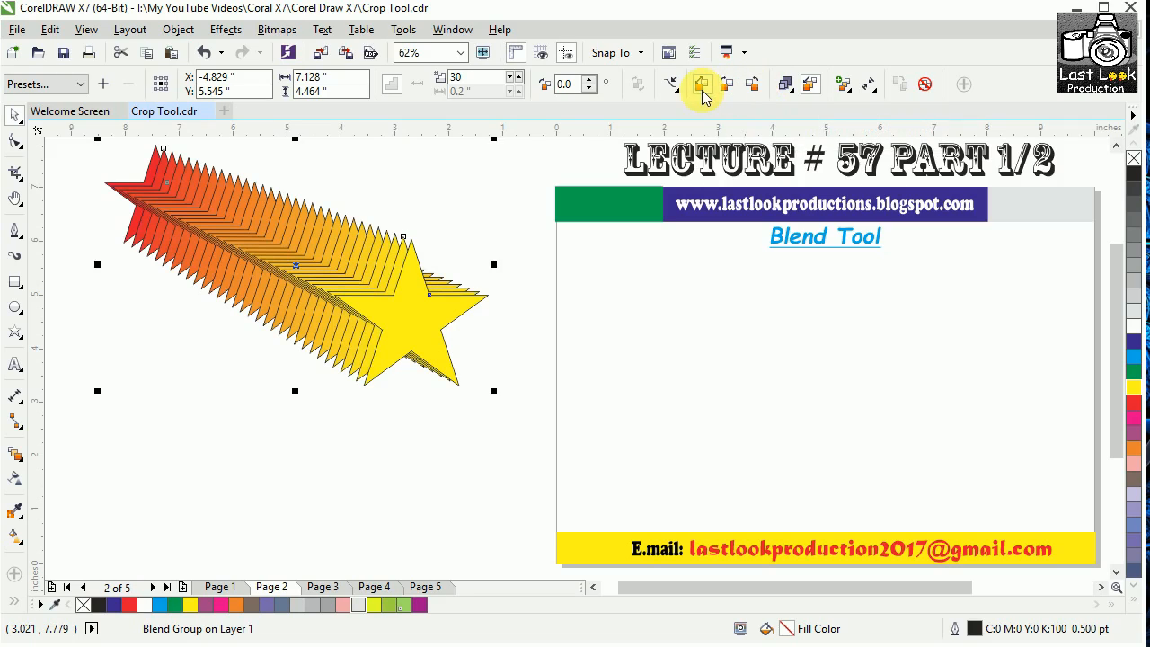
Try linked and separate object and color acceleration on the blend, and relink both slightly above center.
left_click(784, 85)
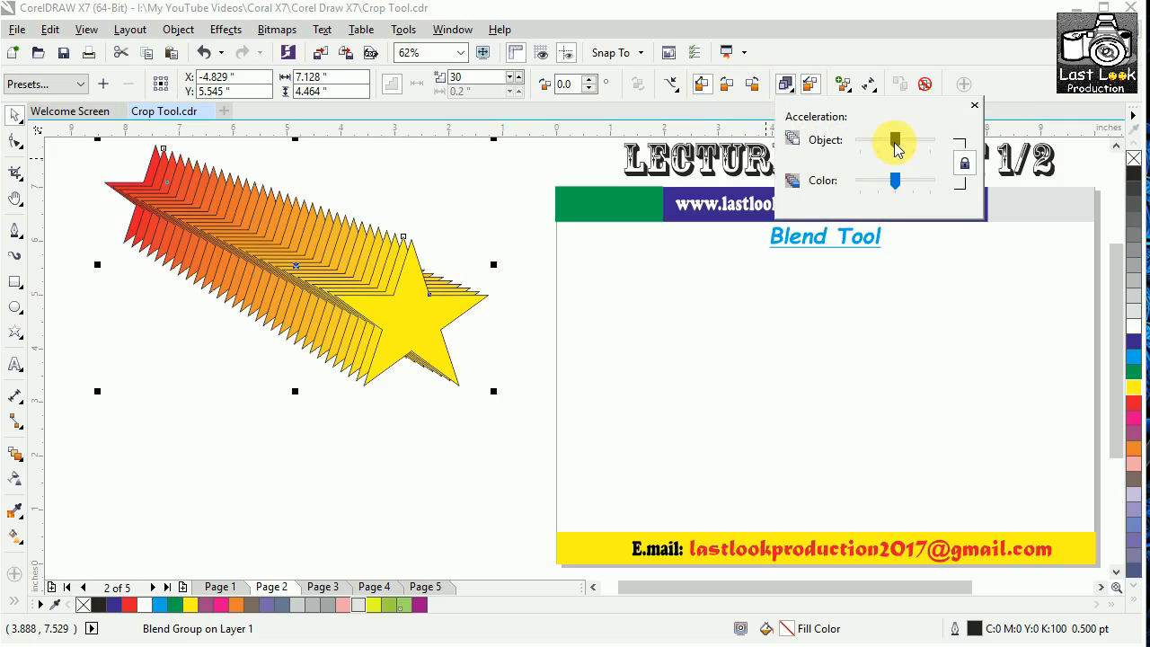
mouse_move(873, 142)
left_mouse_down()
mouse_move(920, 142)
mouse_move(869, 142)
mouse_move(882, 142)
left_mouse_up()
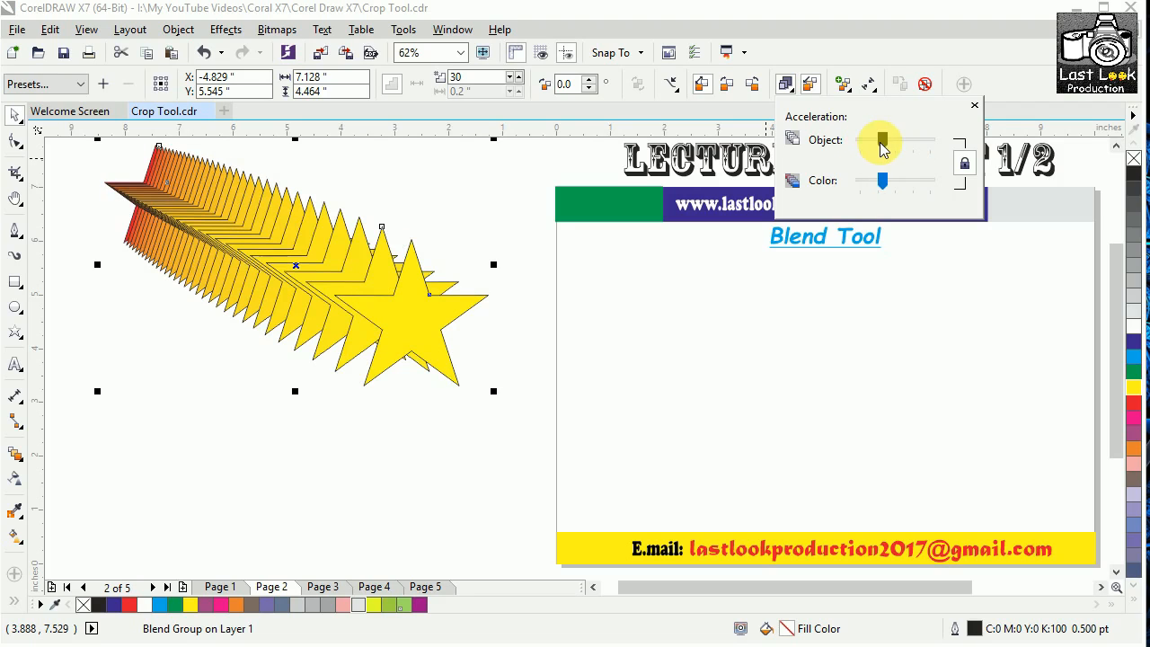
left_click_drag(883, 144, 918, 150)
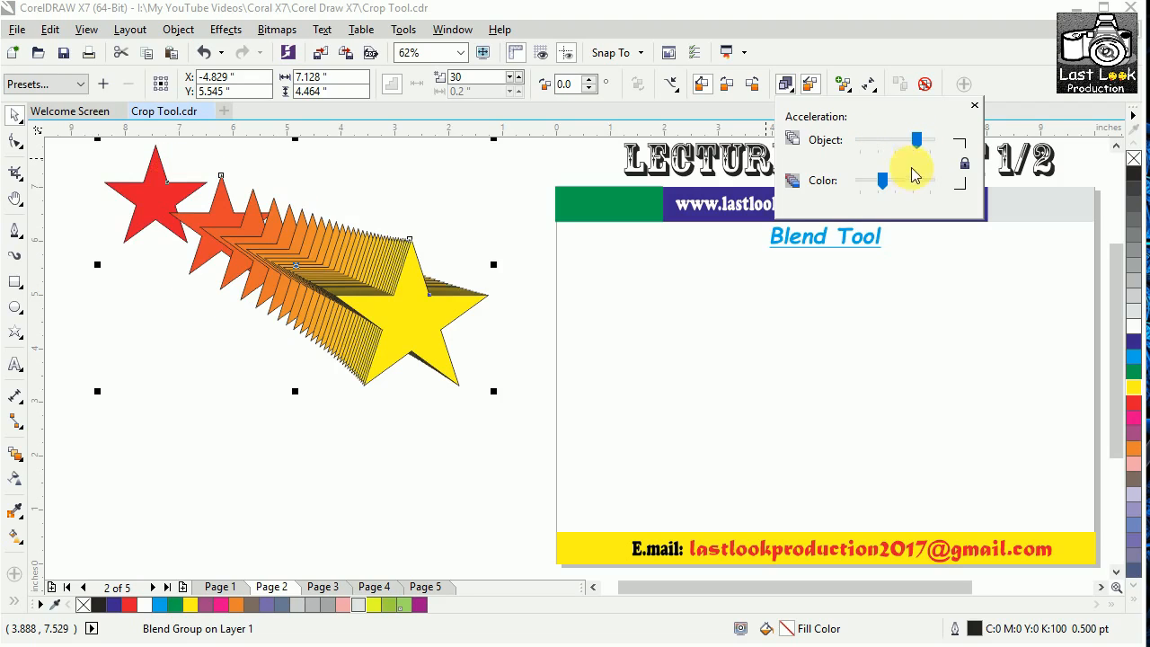
mouse_move(884, 186)
left_mouse_down()
mouse_move(916, 185)
mouse_move(865, 184)
left_mouse_up()
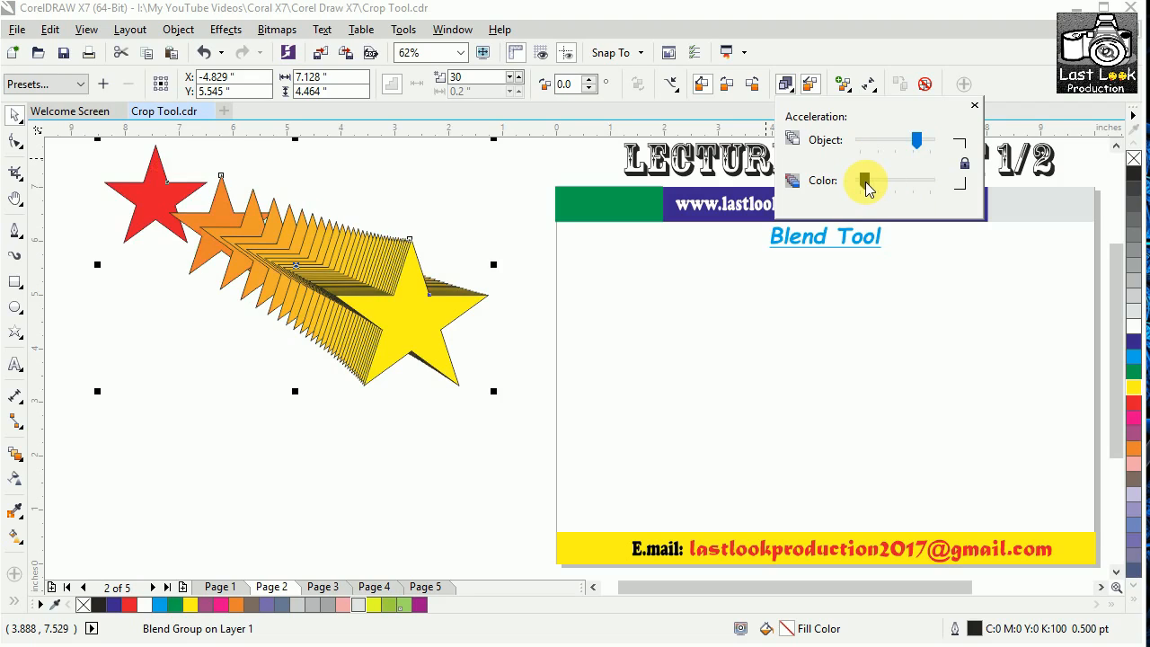
left_click(961, 161)
mouse_move(918, 143)
left_mouse_down()
mouse_move(867, 141)
mouse_move(898, 141)
left_mouse_up()
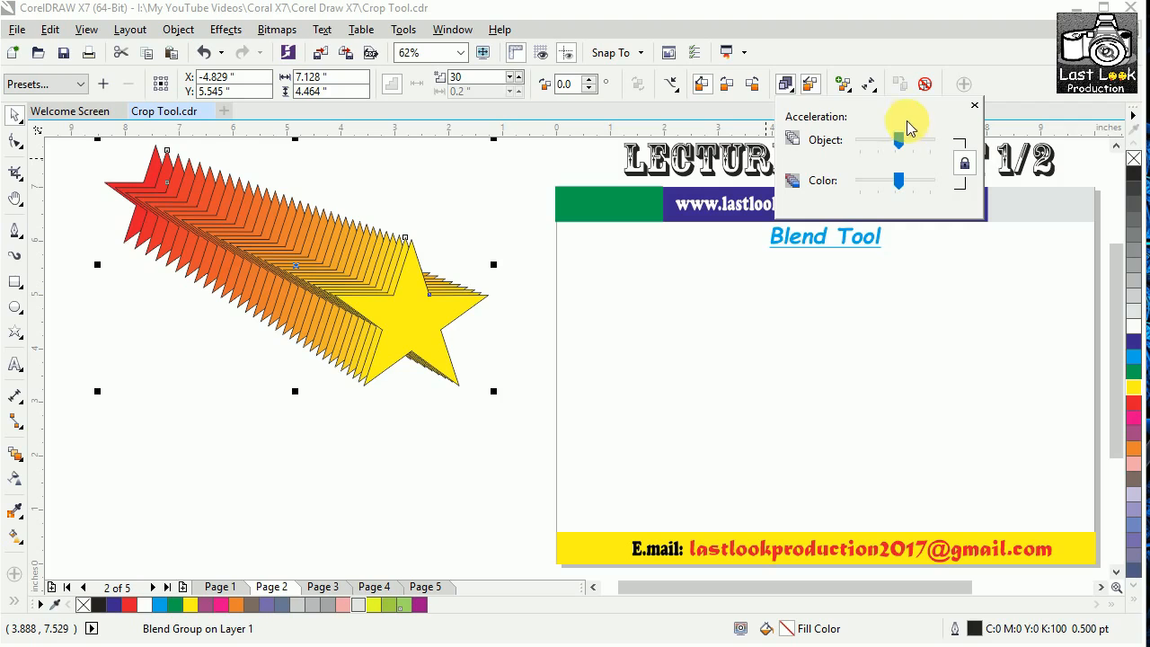
Undo the blend's acceleration changes back several stages, and redo to the nearly even star spacing.
left_click(528, 206)
key("ctrl+z")
key("ctrl+z")
key("ctrl+z")
key("ctrl+z")
key("ctrl+z")
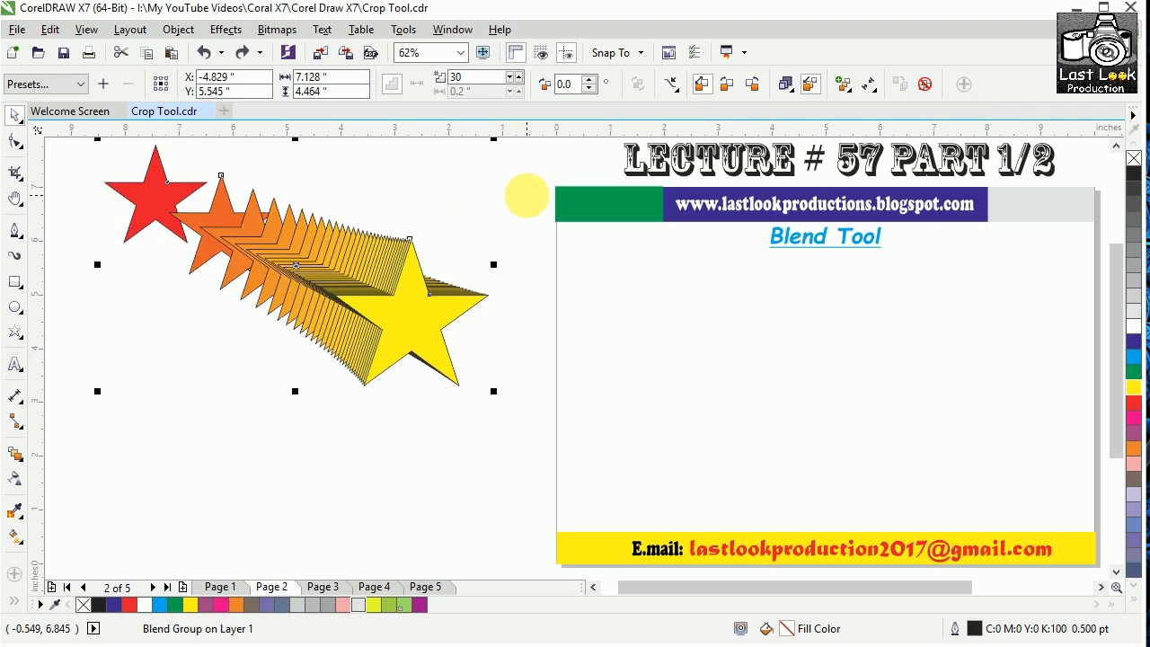
key("ctrl+z")
key("ctrl+z")
key("ctrl+z")
key("ctrl+z")
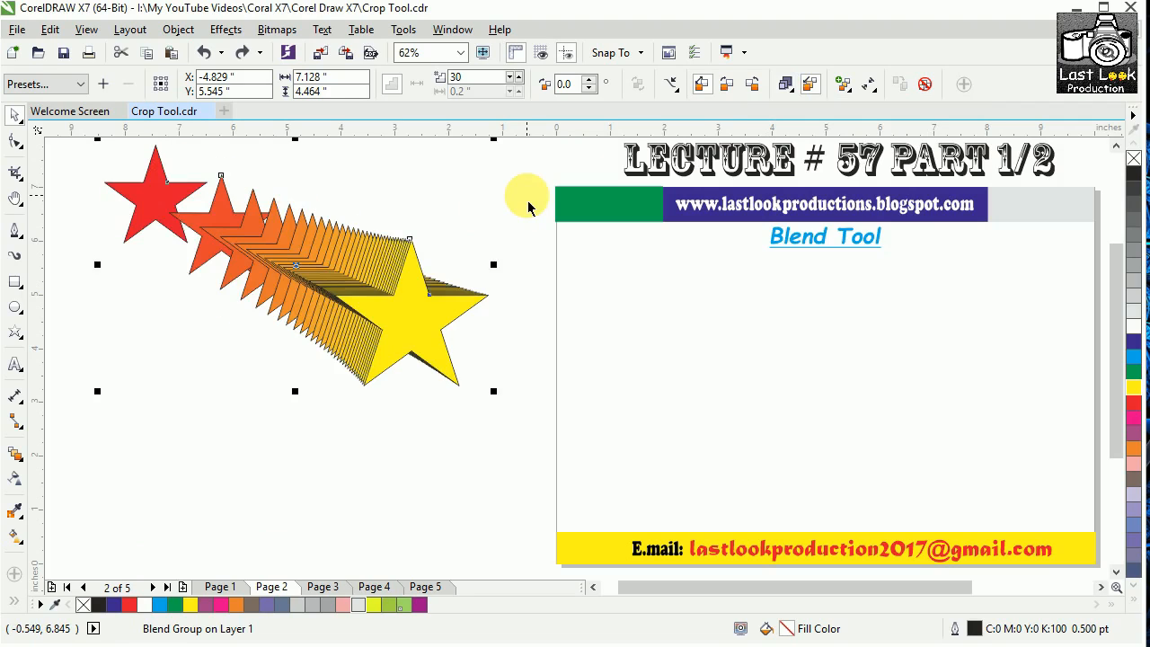
key("ctrl+z")
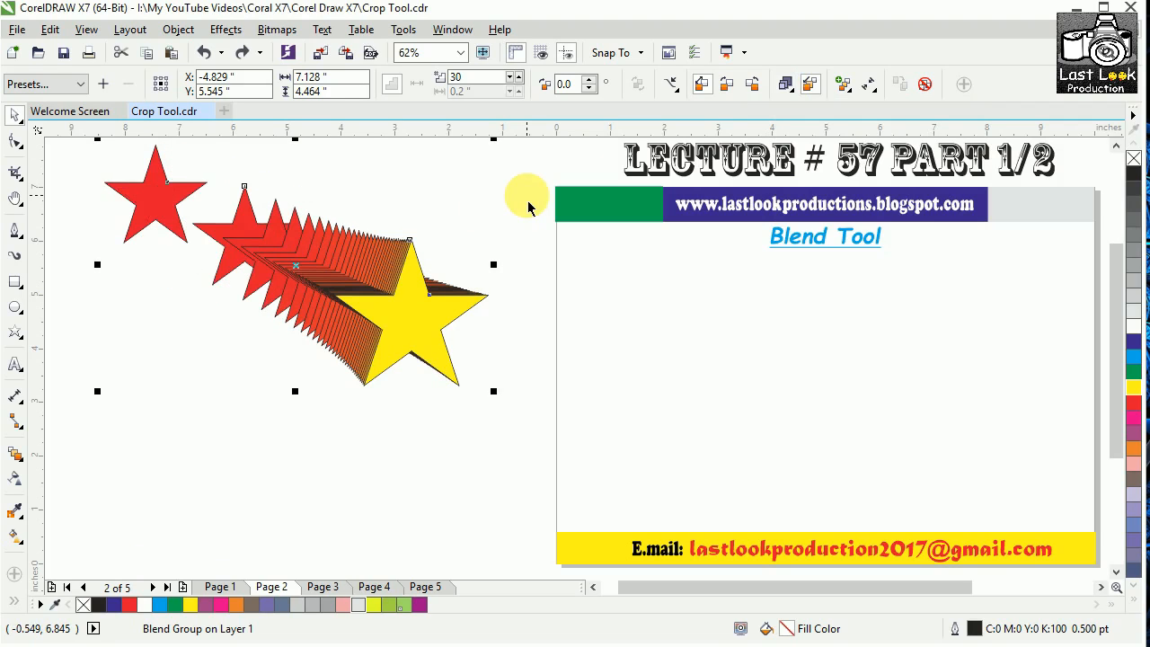
left_click(242, 52)
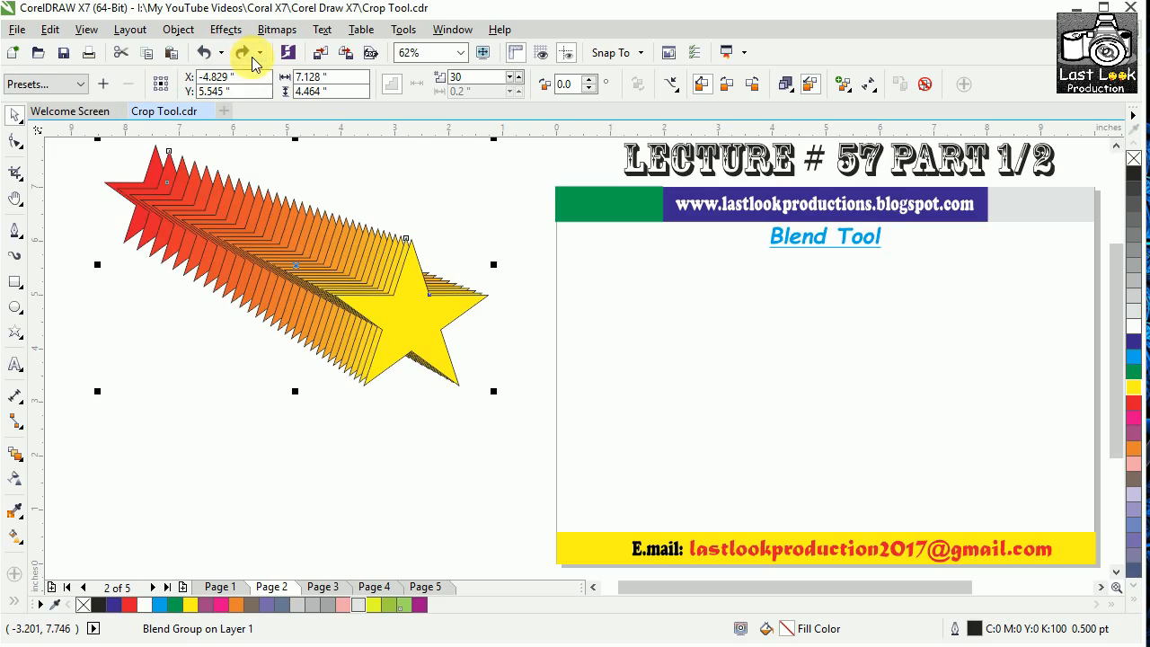
Toggle size acceleration for the star blend repeatedly and leave it off.
left_click(809, 83)
left_click(809, 84)
left_click(810, 83)
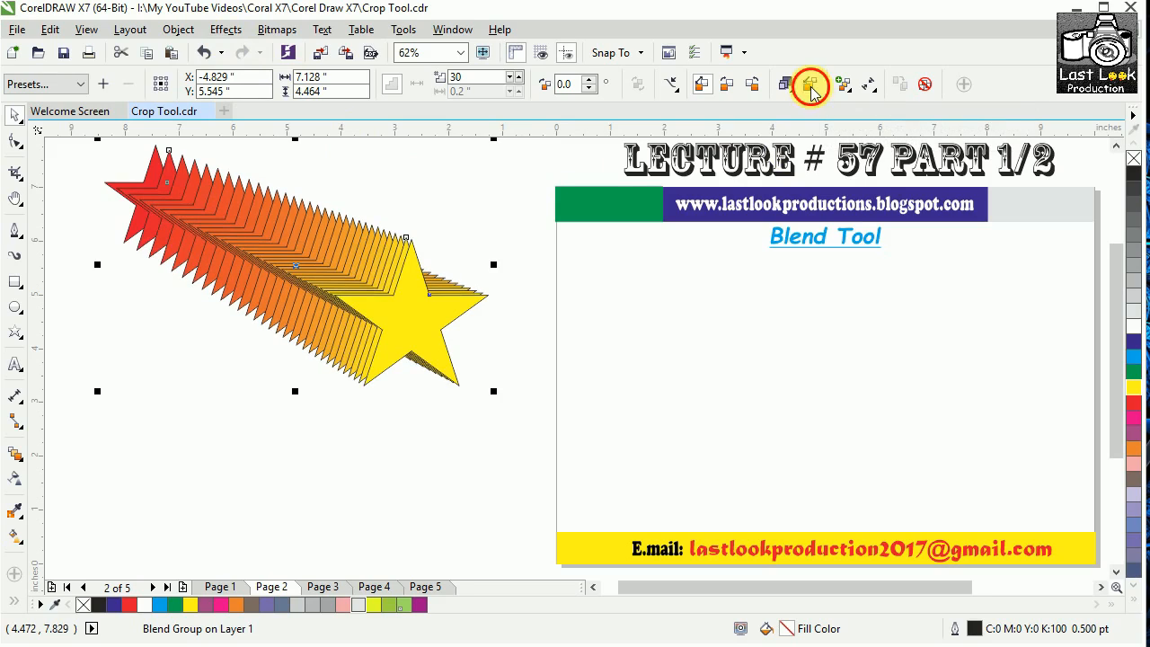
left_click(809, 84)
left_click(809, 83)
left_click(809, 84)
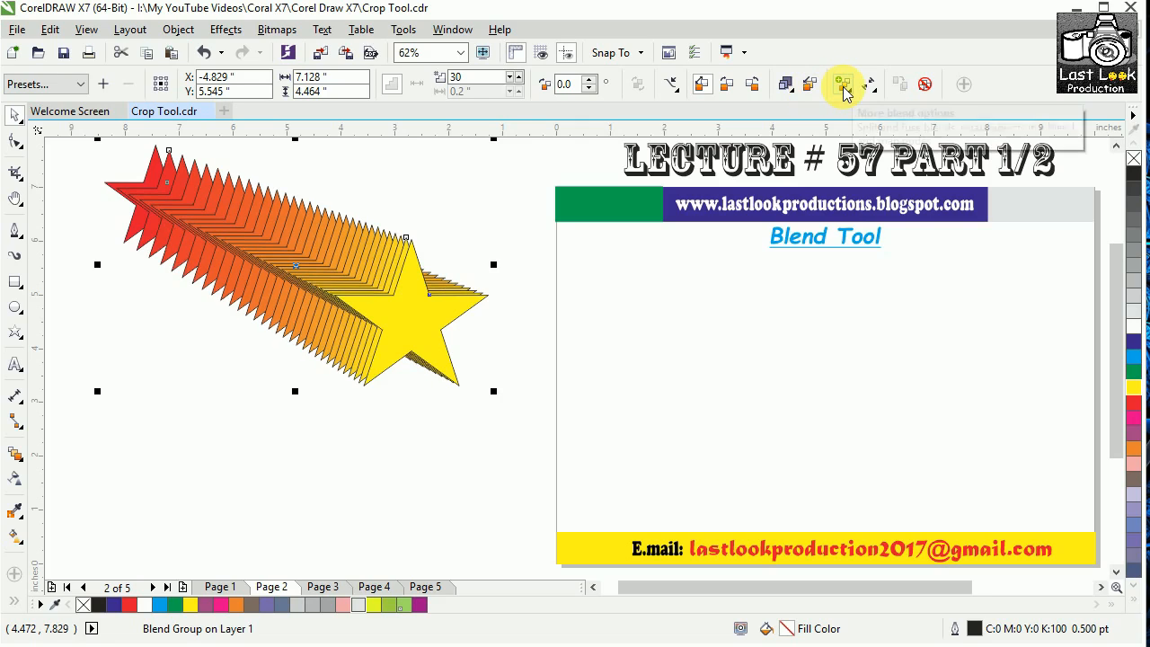
Try the Map nodes option on the star blend and shift the blend about 0.11 inch right and down.
left_click(847, 90)
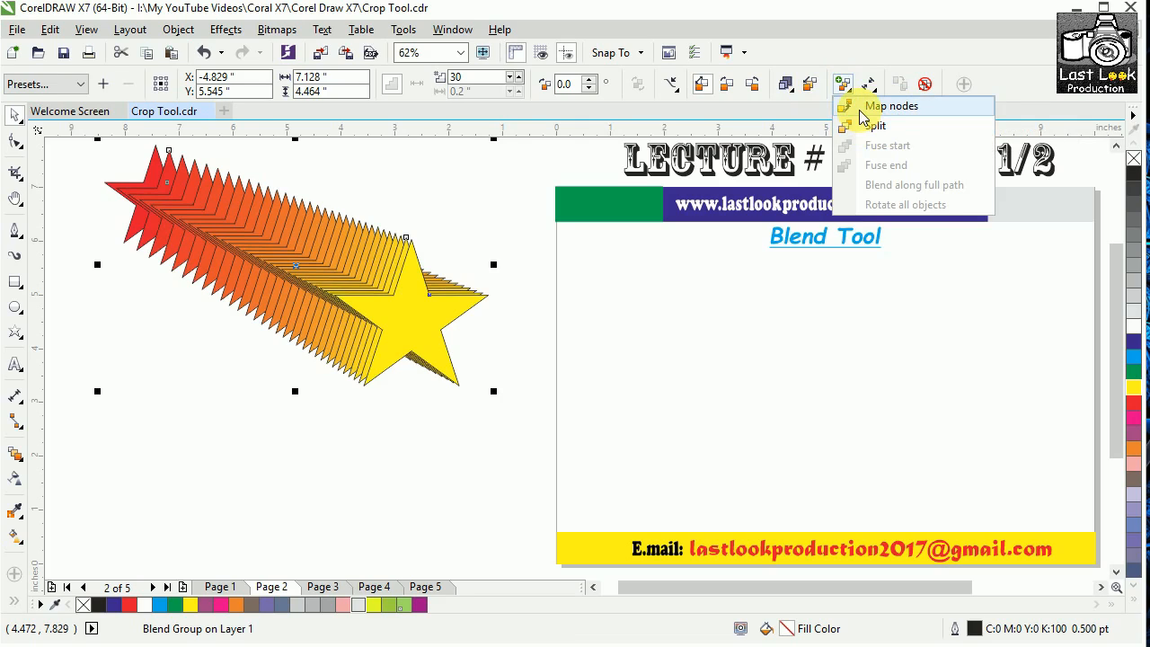
left_click(860, 108)
mouse_move(327, 249)
left_mouse_down()
mouse_move(365, 322)
mouse_move(333, 256)
left_mouse_up()
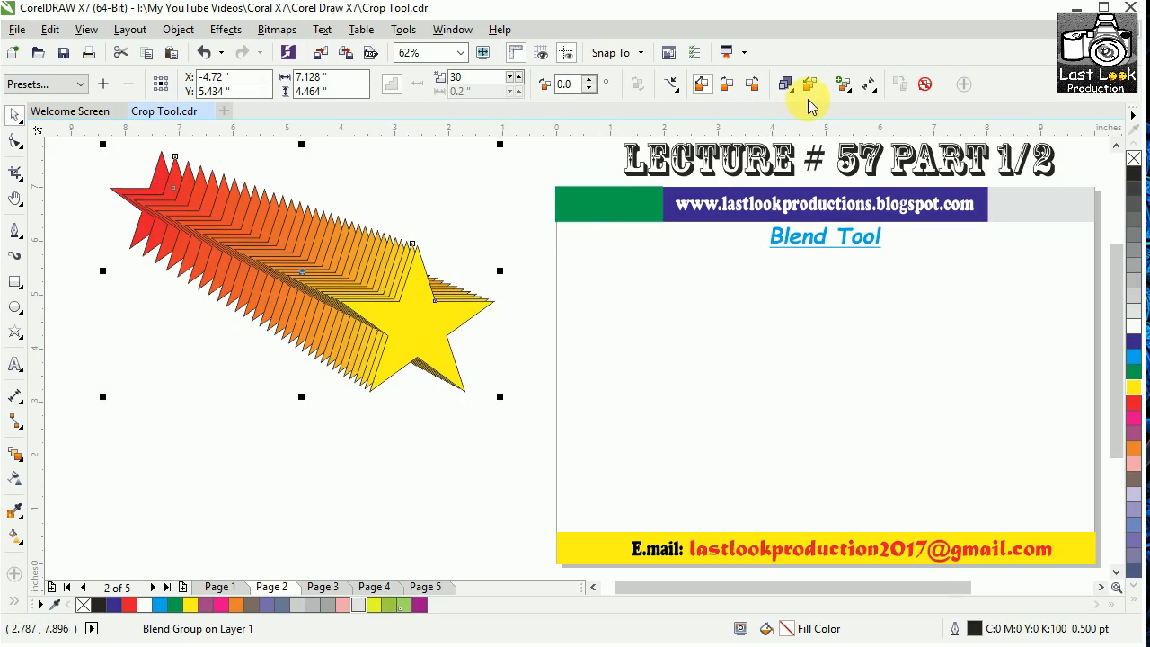
Split the blend at an intermediate star near its middle.
left_click(869, 87)
left_click(843, 86)
left_click(844, 86)
left_click(860, 126)
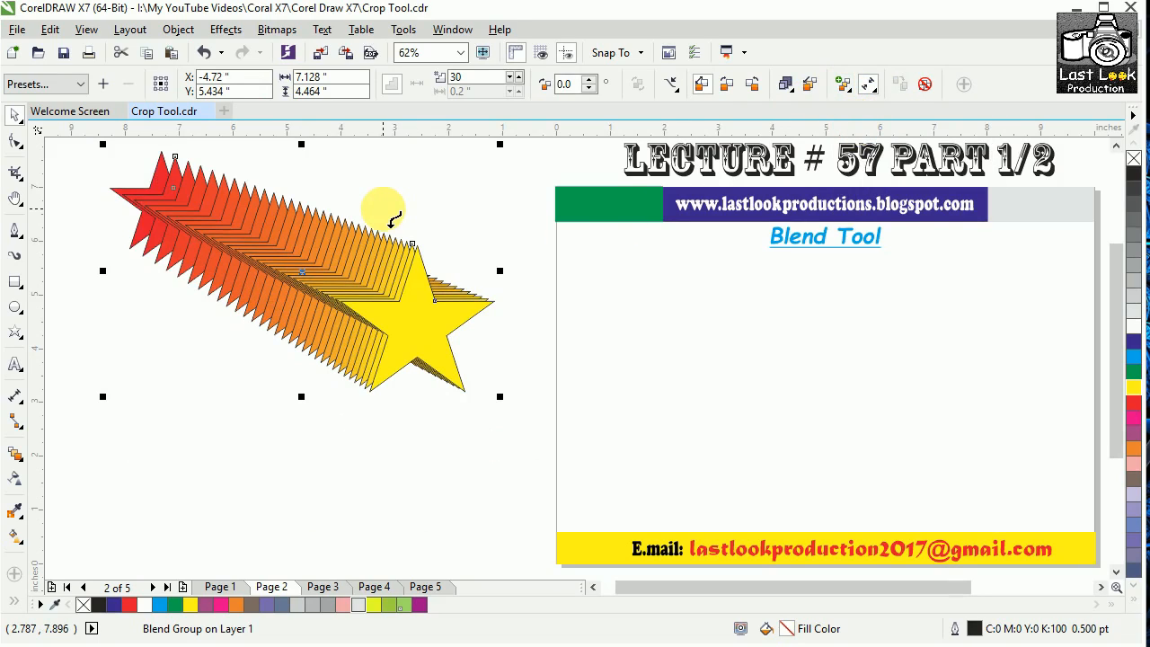
left_click(287, 218)
Reposition the red, split and yellow control stars so the blend runs along the lower area and bends up to the yellow star.
left_click_drag(411, 291, 459, 246)
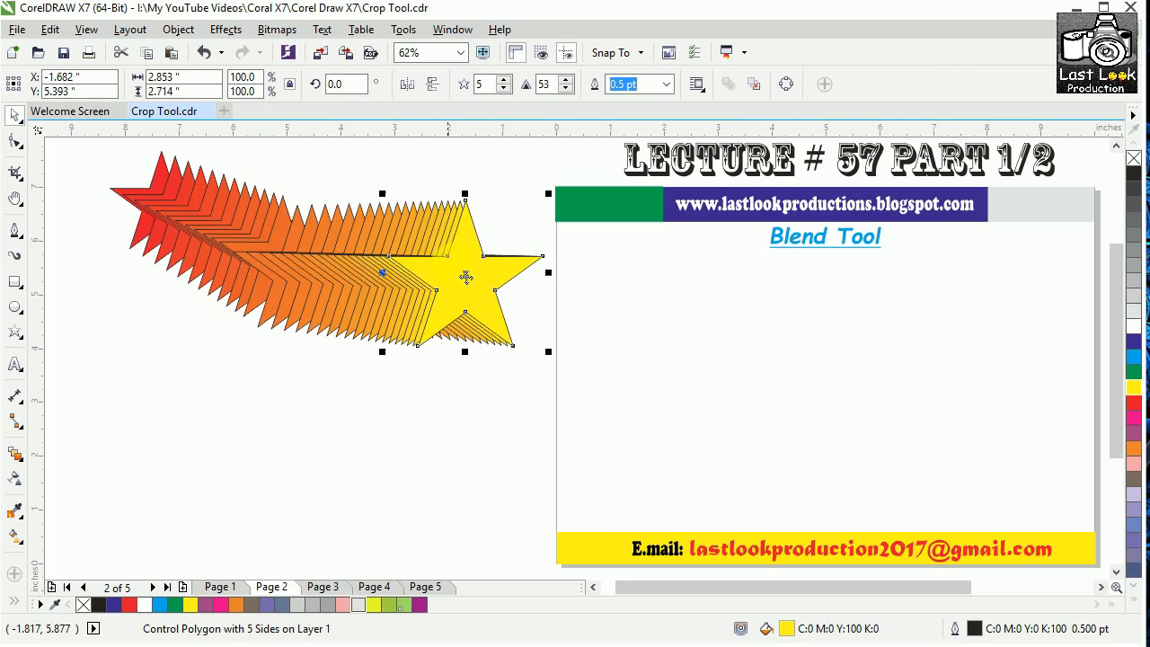
left_click_drag(206, 243, 188, 368)
left_click_drag(383, 310, 385, 253)
left_click_drag(137, 319, 131, 273)
left_click_drag(261, 286, 125, 388)
left_click(359, 217)
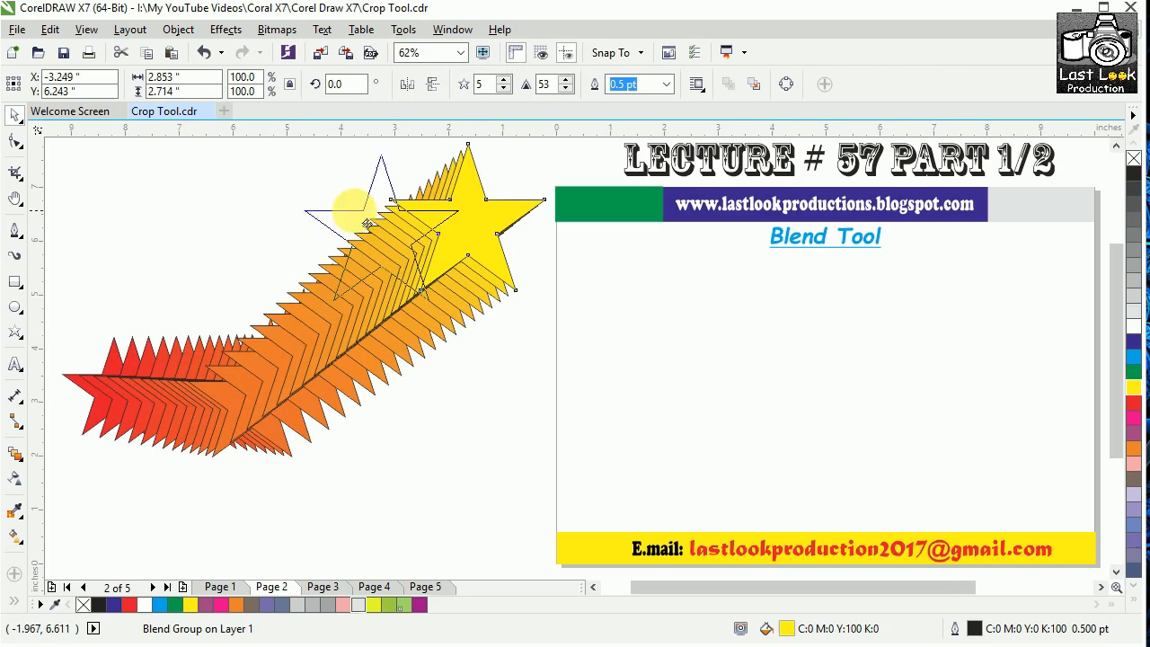
left_click_drag(367, 224, 314, 208)
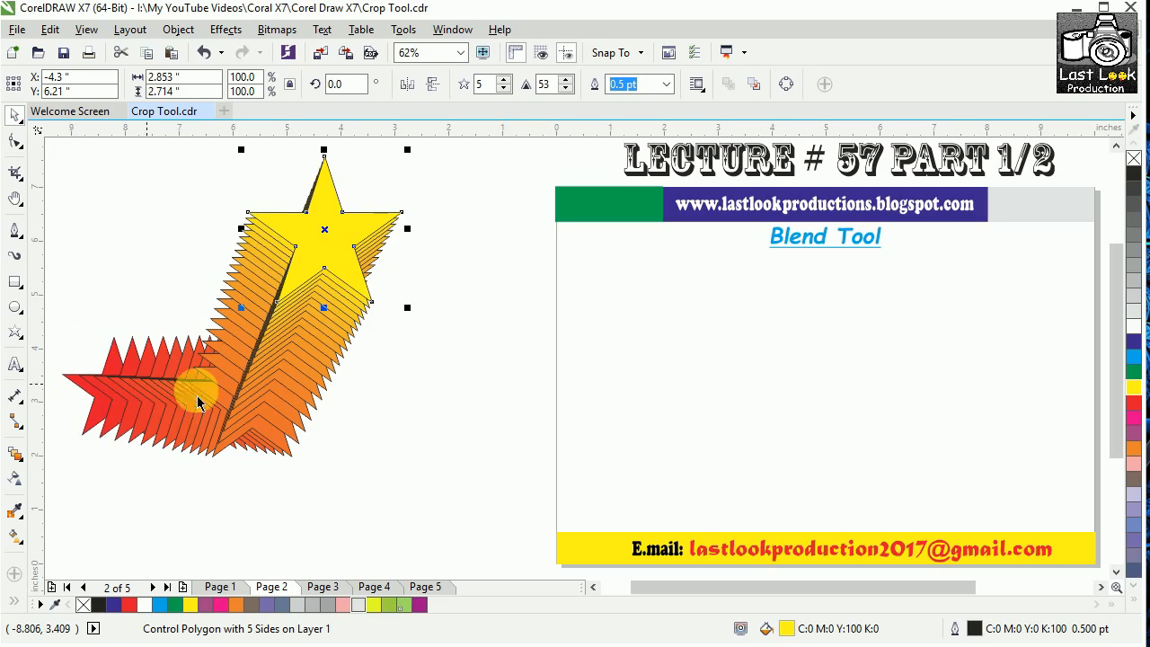
left_click(423, 449)
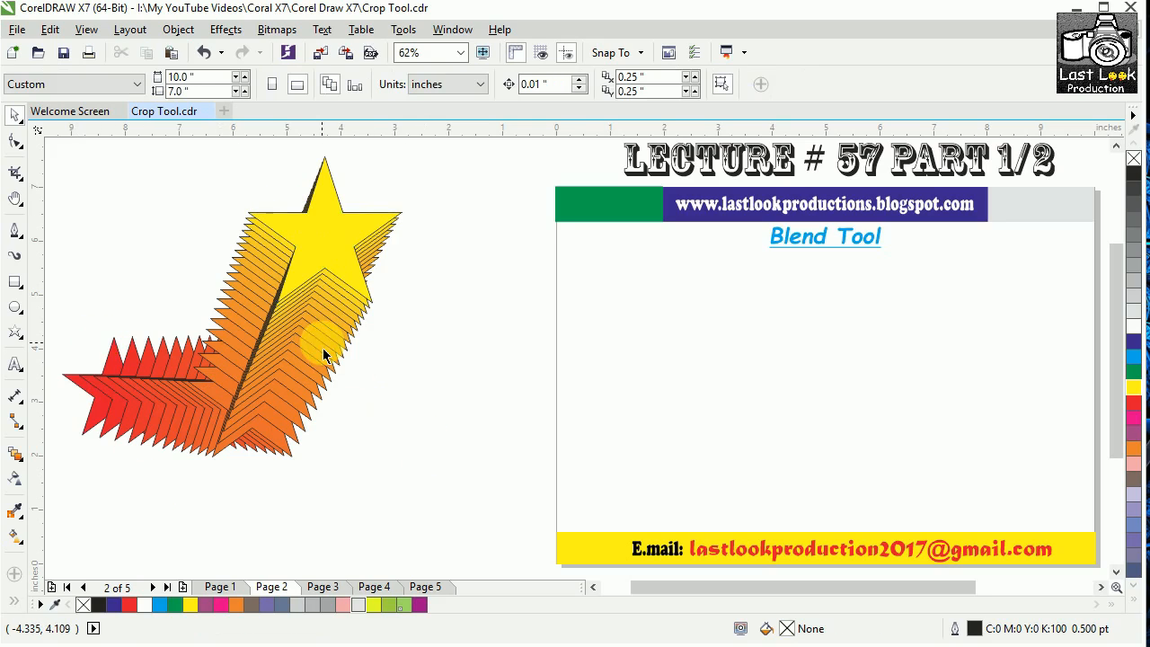
Try to assign a new start object to the orange-to-yellow blend segment, then decline the retry.
left_click(300, 275)
left_click(262, 395)
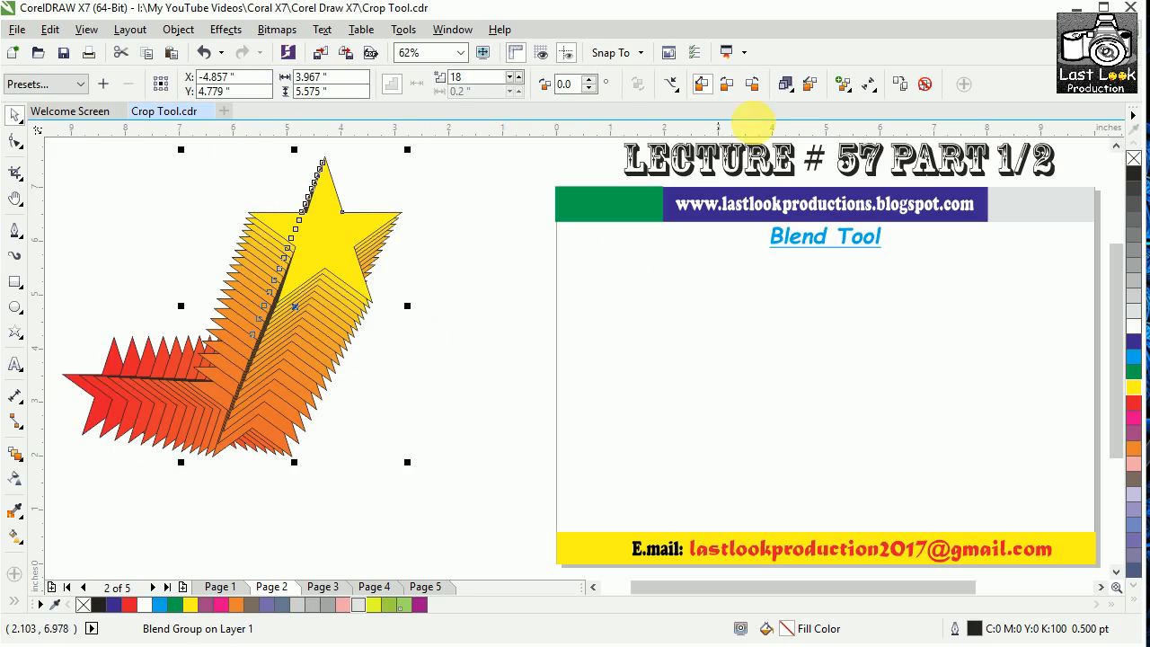
left_click(868, 85)
left_click(842, 84)
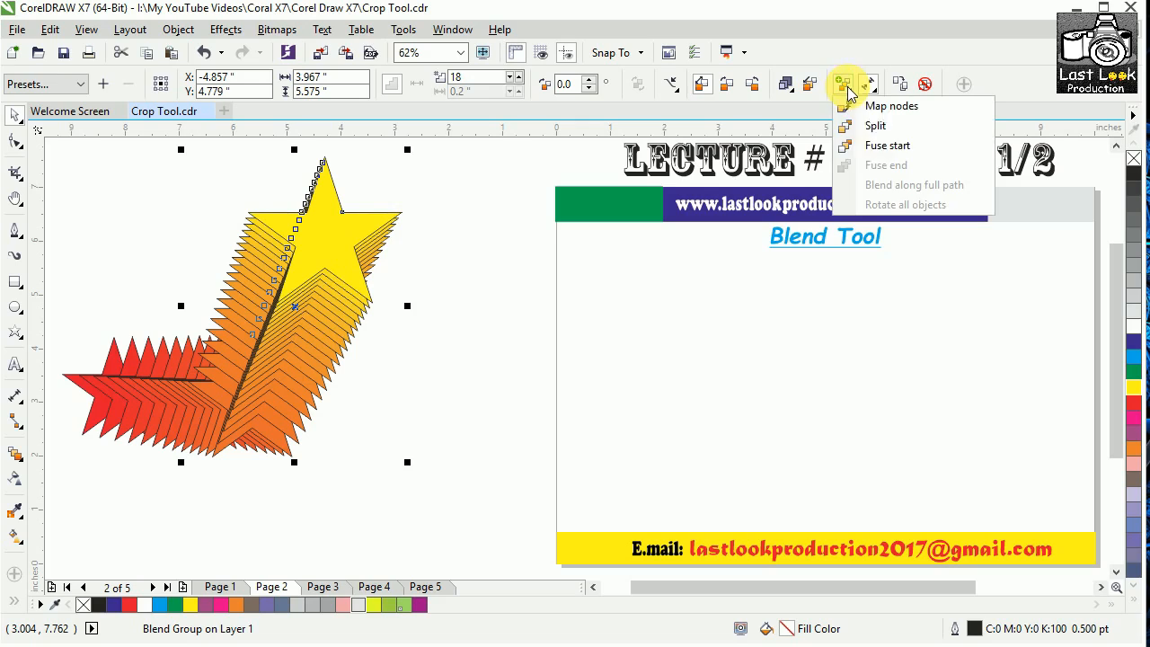
left_click(871, 86)
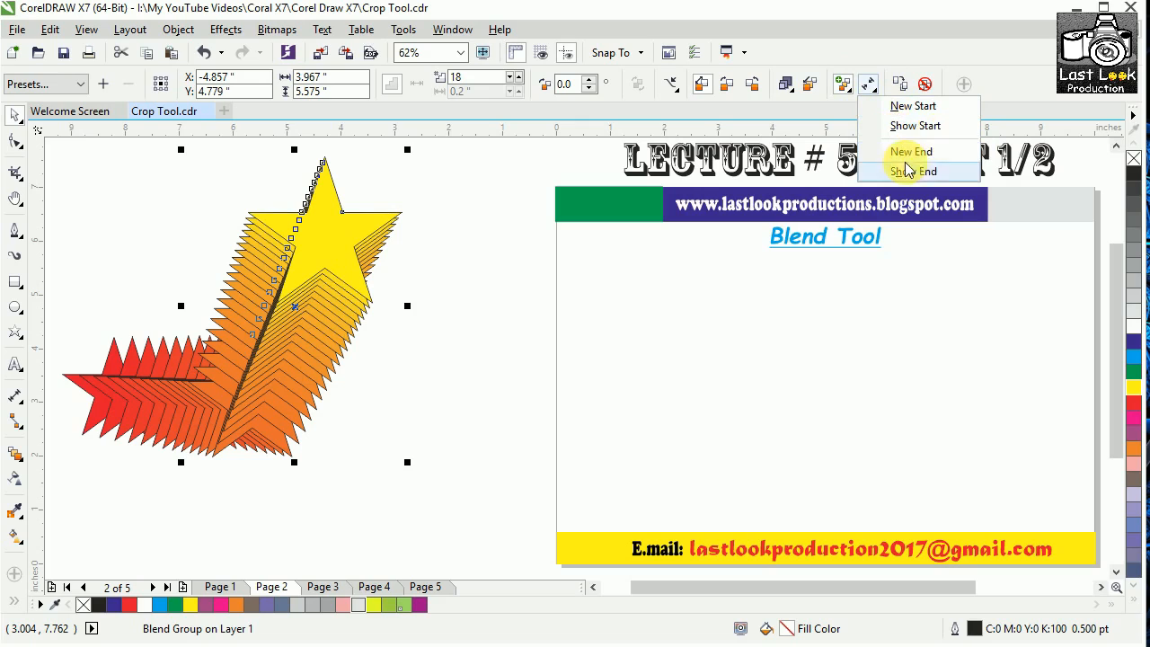
left_click(909, 108)
left_click(317, 235)
left_click(691, 361)
left_click(301, 277)
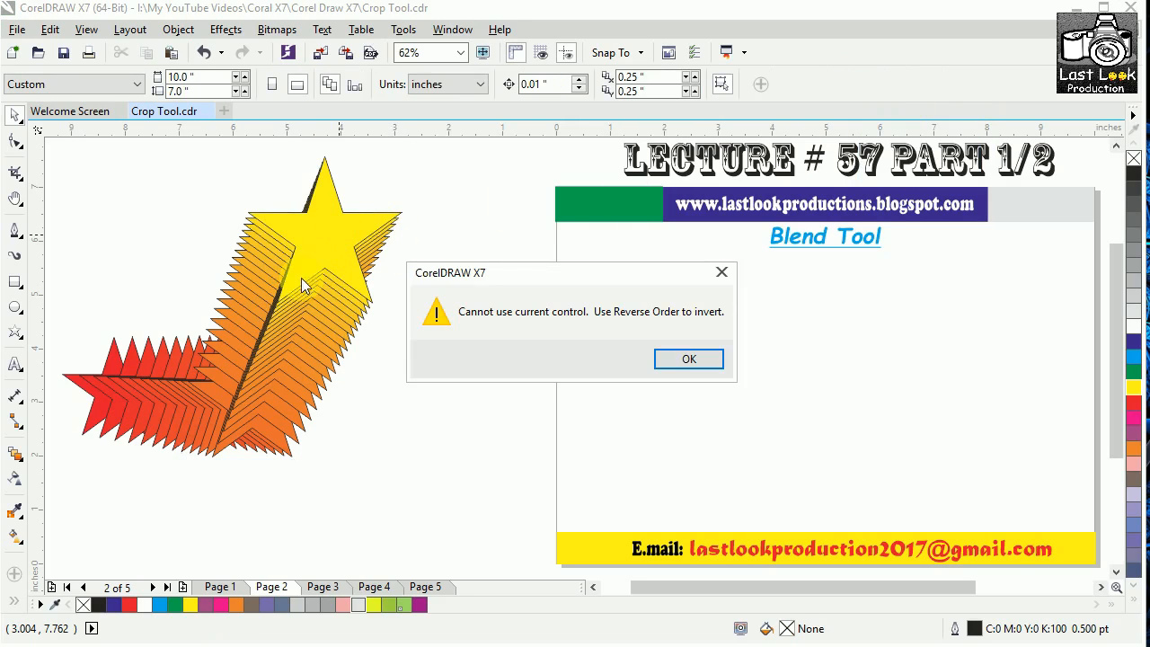
left_click(720, 275)
left_click(125, 287)
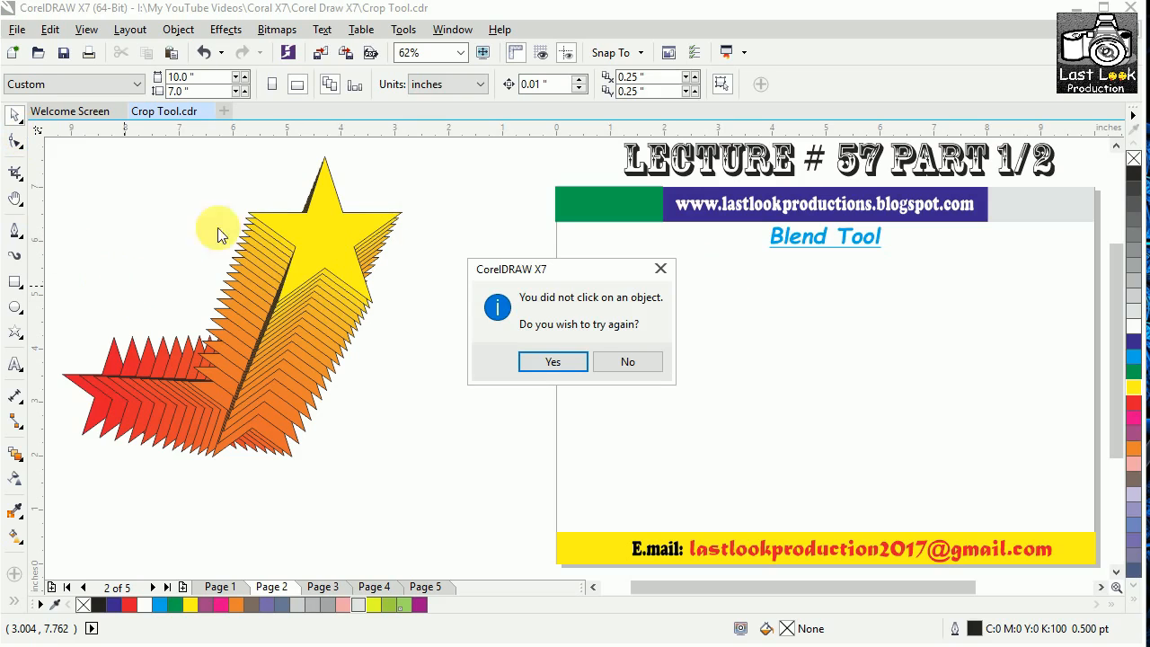
left_click(617, 362)
Draw two ellipses between the star blend and the page, about 1.4 × 0.6 inches above and 2.0 × 0.8 inches below.
left_click(122, 387)
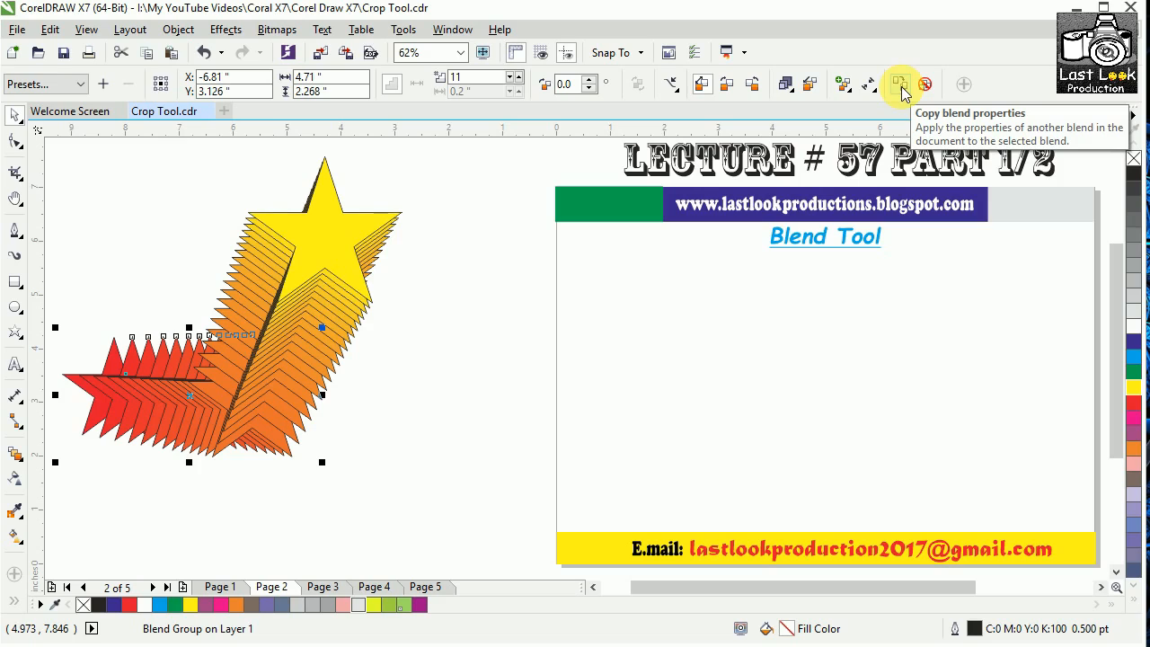
left_click(411, 167)
scroll(174, 167, "up", 1)
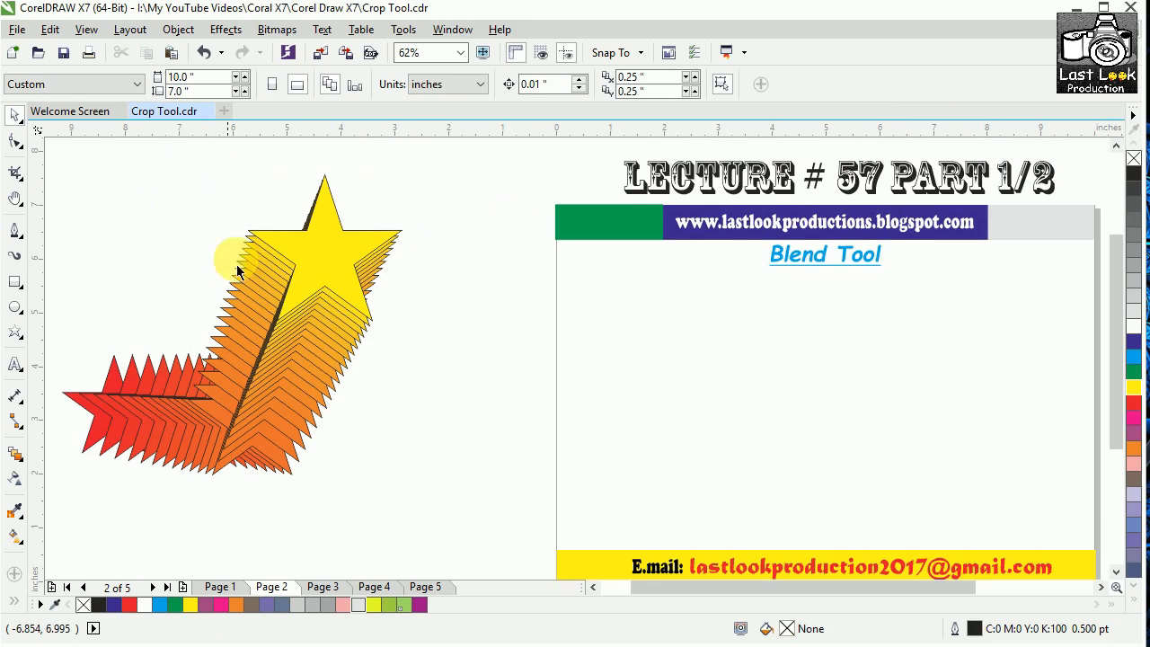
left_click(14, 306)
left_click_drag(454, 178, 542, 222)
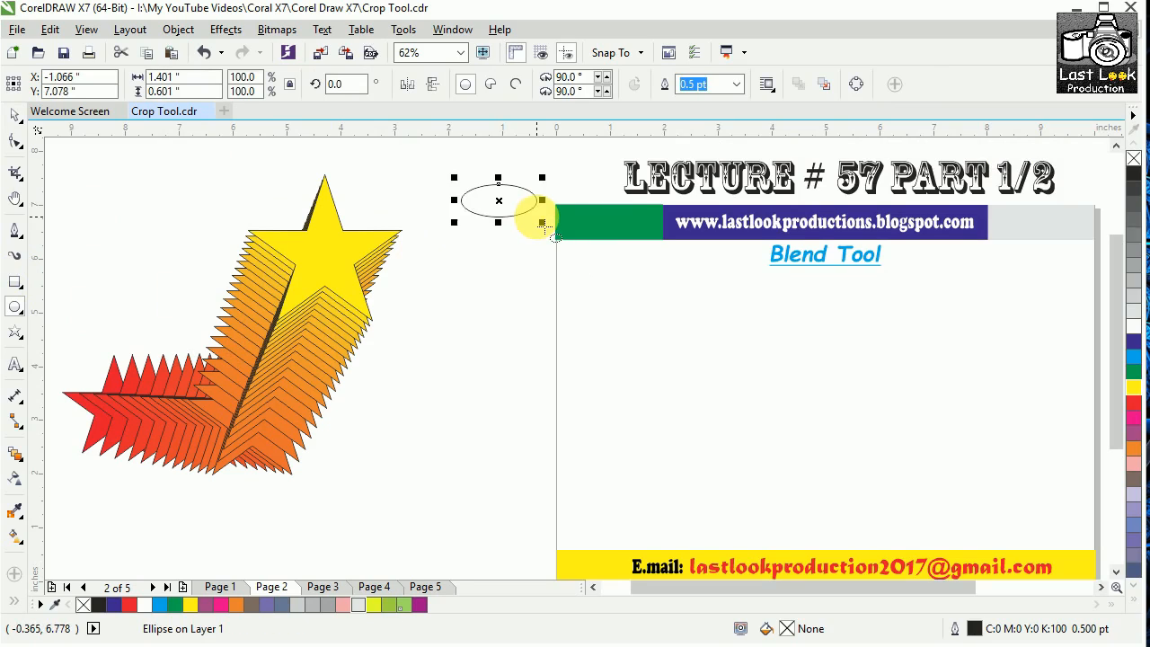
left_click_drag(477, 375, 542, 407)
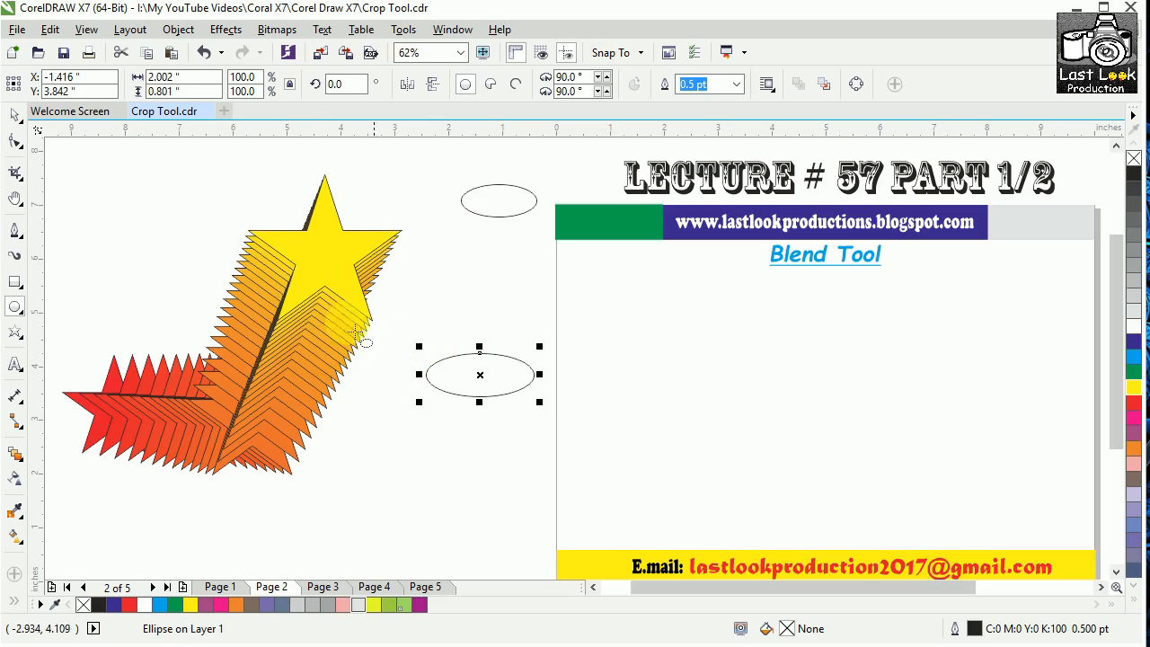
left_click(18, 120)
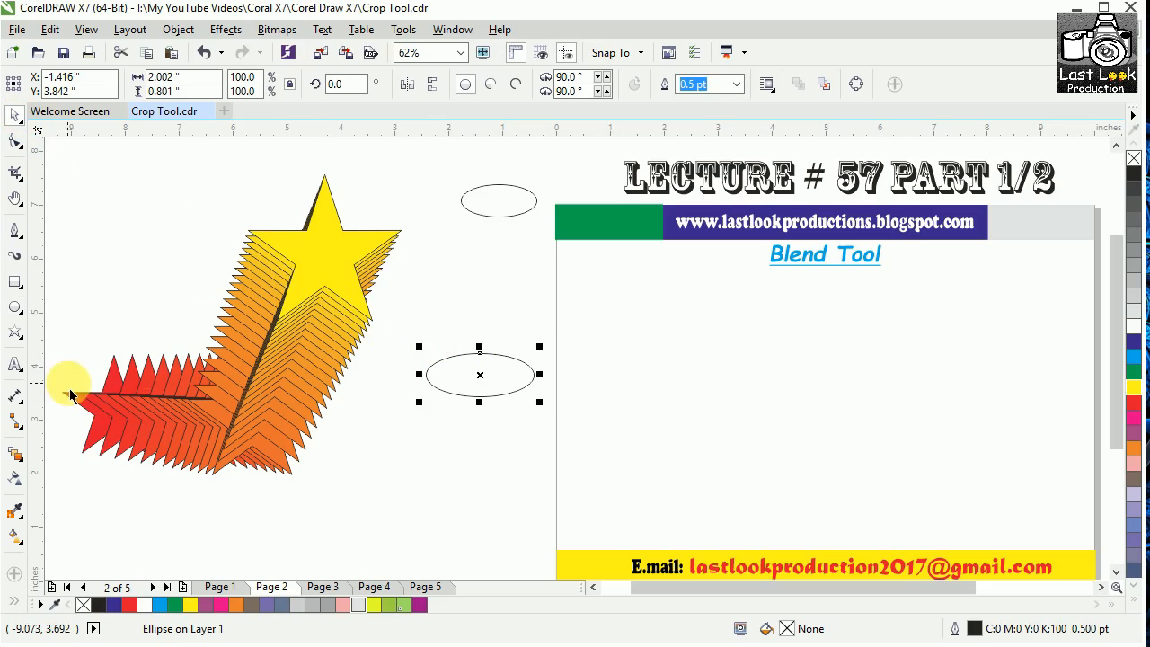
Try to copy blend properties from the upper ellipse onto the red blend segment, then decline the retry.
left_click(269, 320)
left_click(216, 403)
left_click(261, 368)
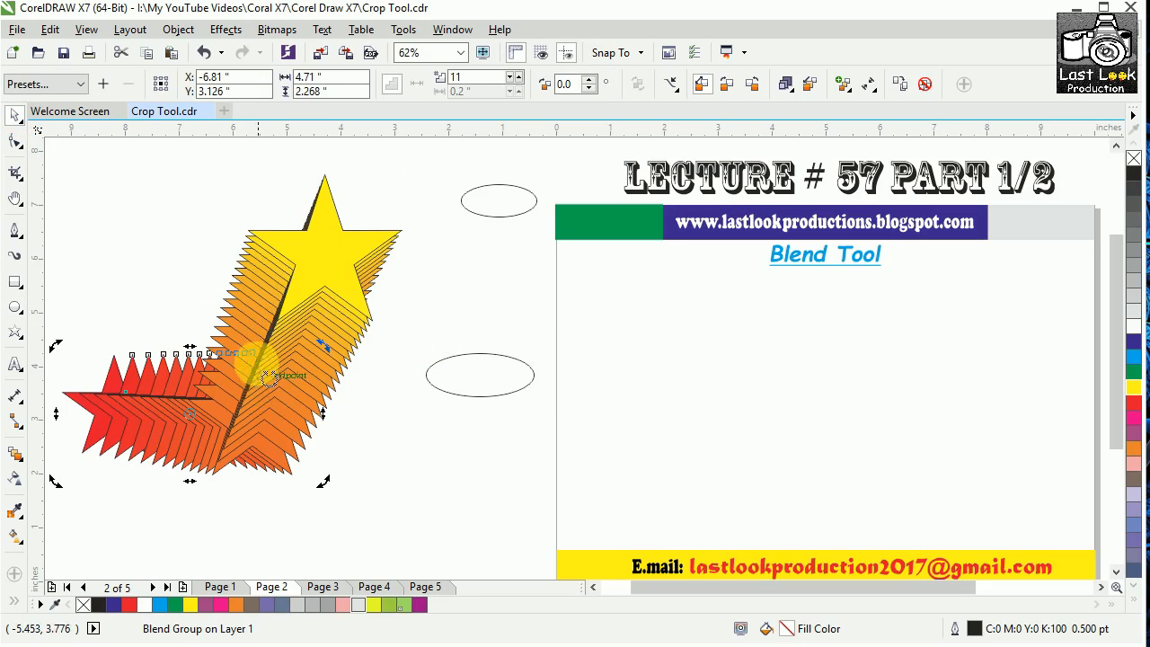
left_click(892, 88)
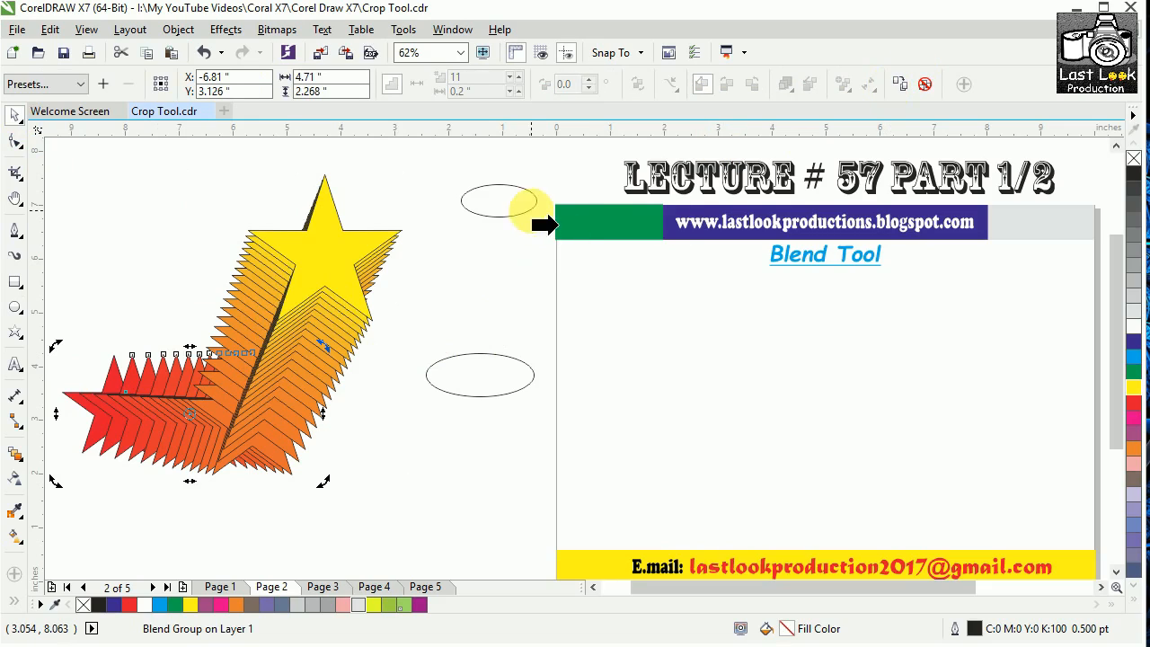
left_click(478, 207)
left_click(555, 361)
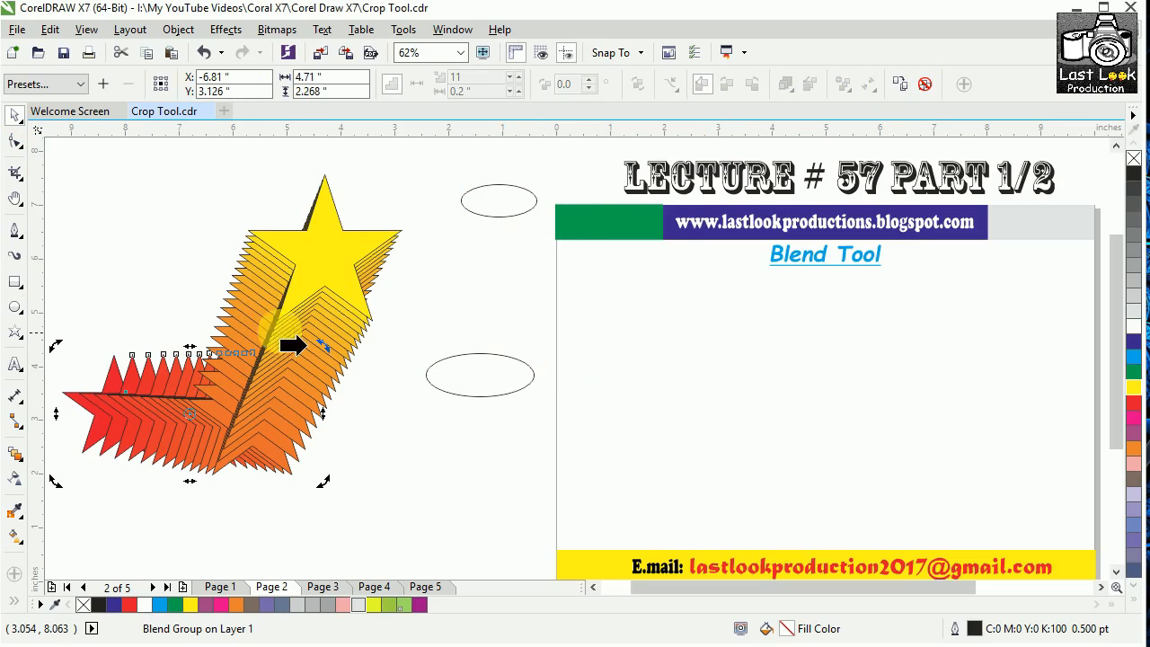
left_click(124, 223)
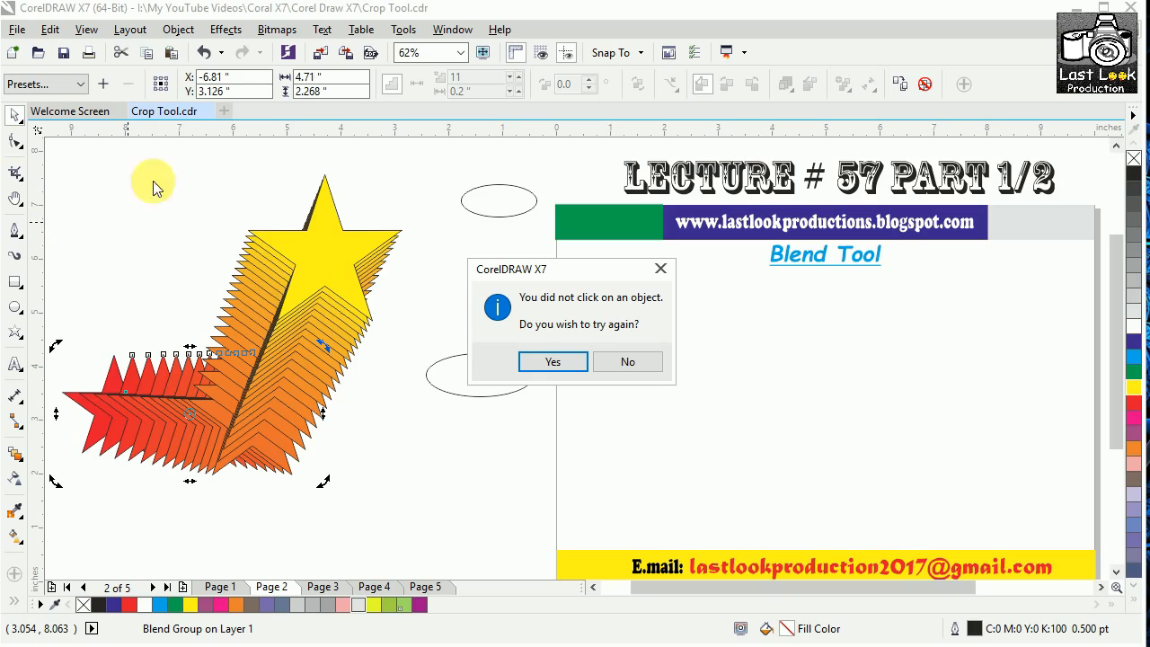
left_click(632, 363)
Blend the small upper ellipse into the larger lower ellipse with 20 steps.
left_click(14, 453)
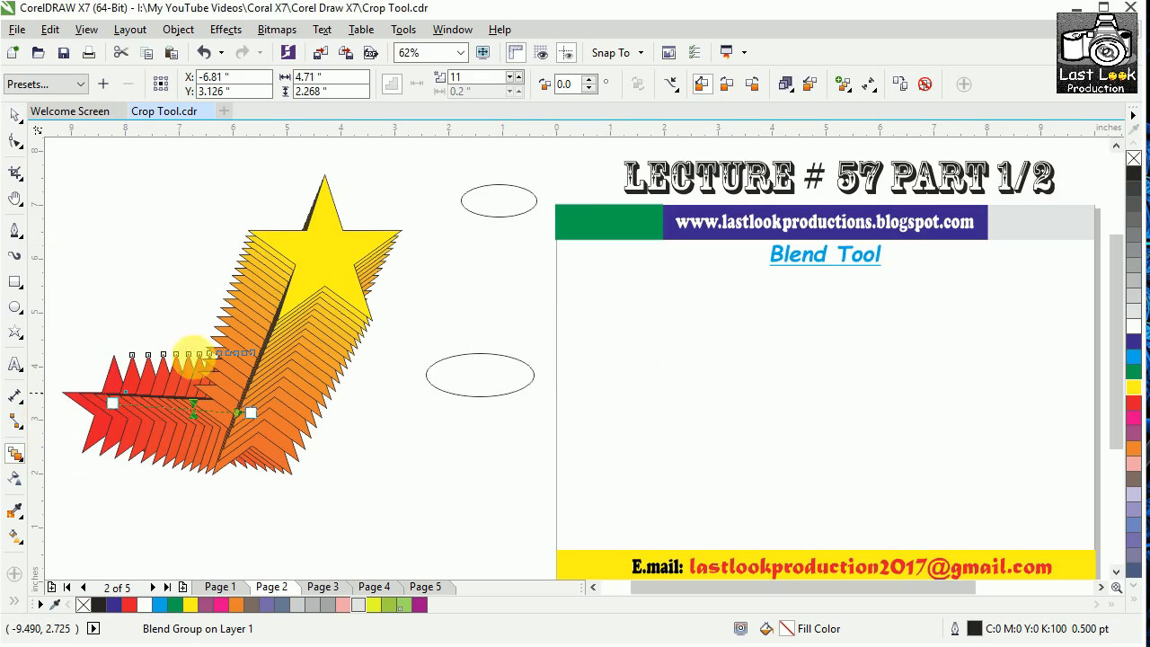
left_click_drag(493, 197, 479, 375)
left_click(15, 114)
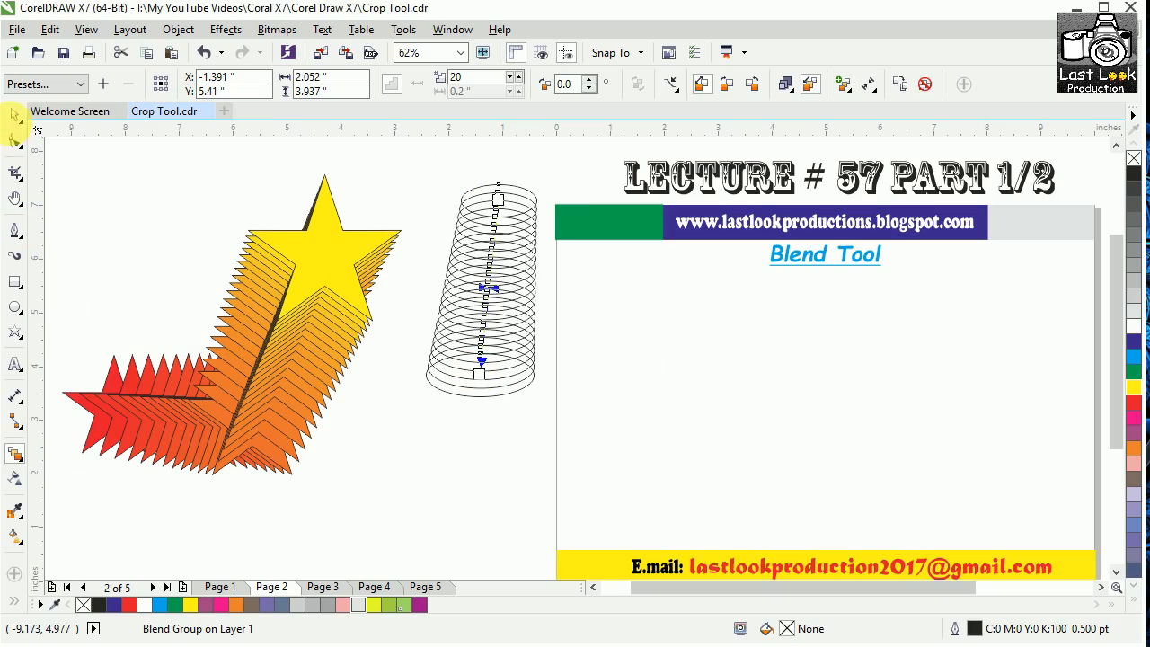
Copy the ellipse blend's properties onto the orange-to-yellow star blend segment.
left_click(266, 264)
left_click(172, 389)
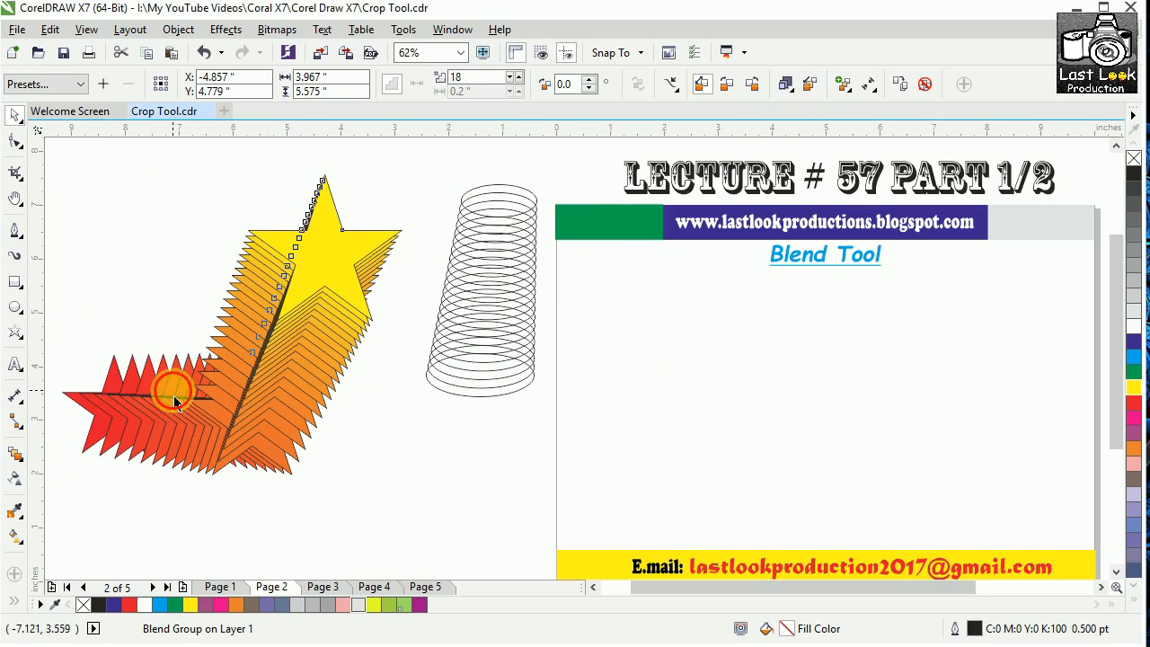
left_click_drag(292, 327, 416, 478)
left_click(218, 385)
left_click(159, 342)
left_click(171, 369)
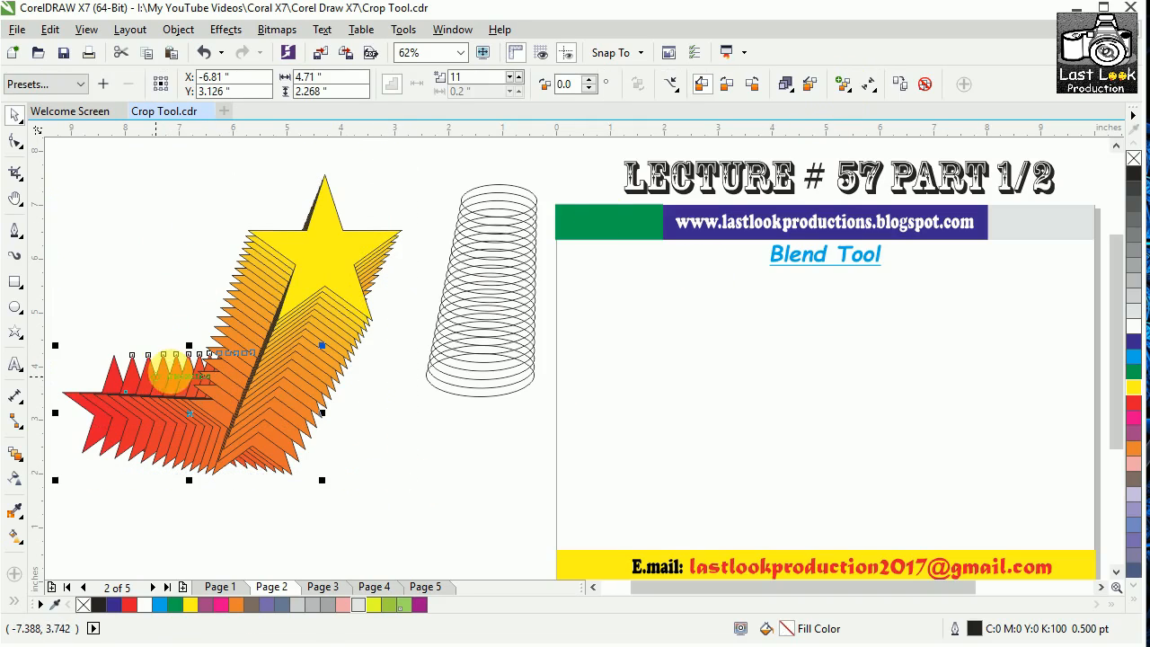
left_click(340, 339)
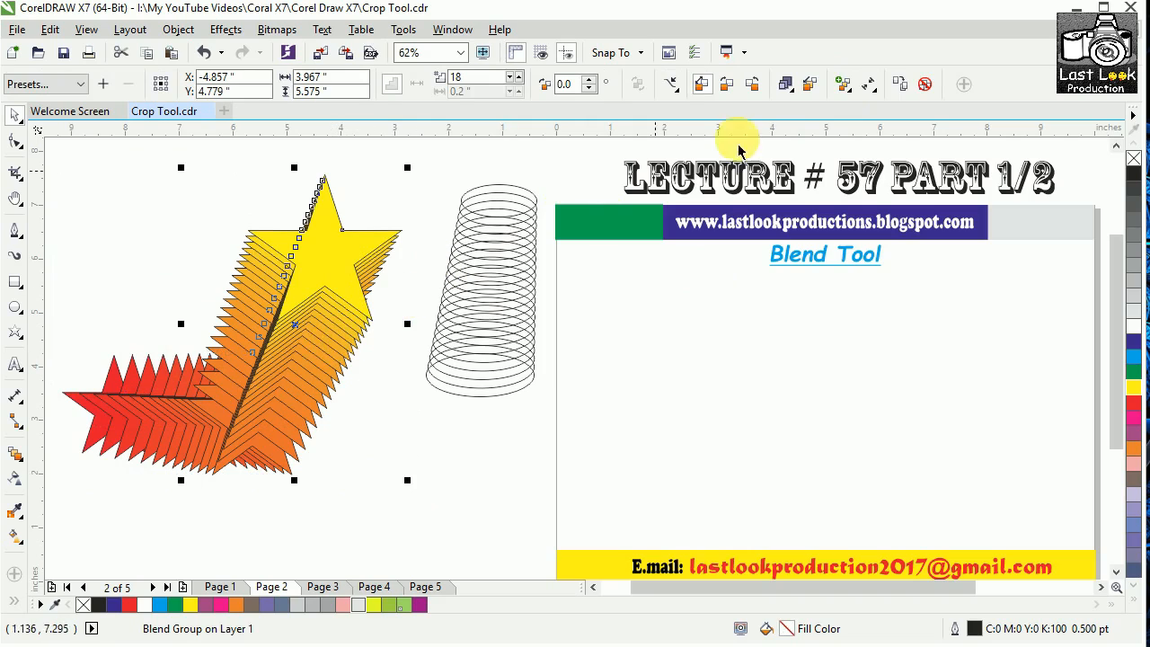
left_click(898, 85)
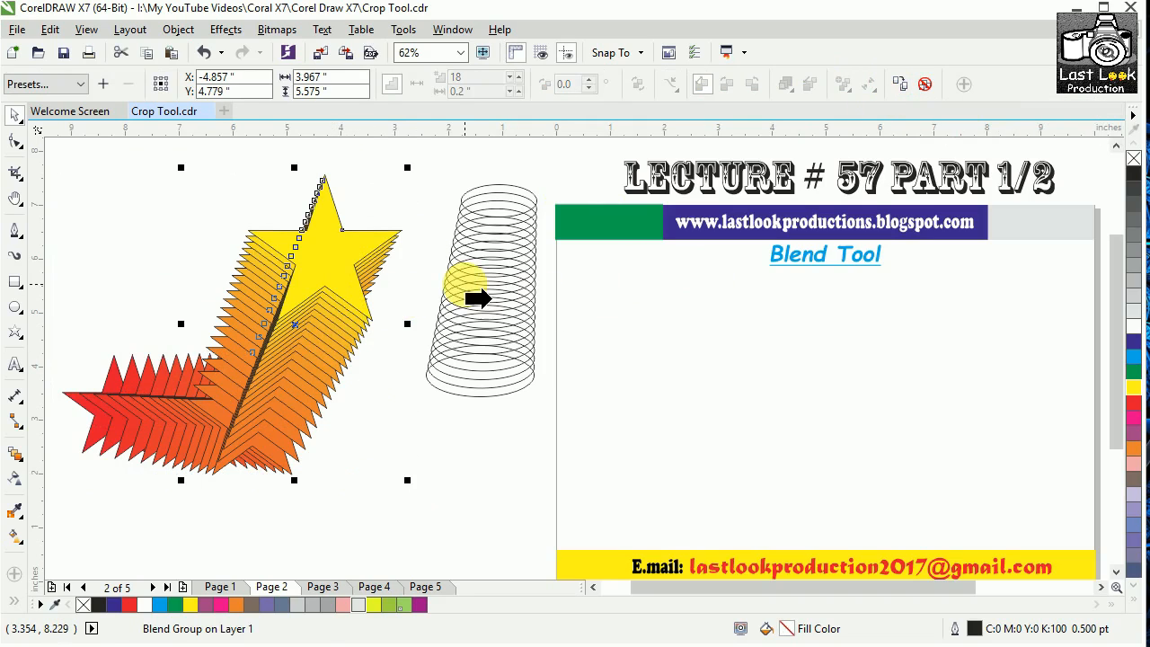
left_click(476, 298)
left_click(493, 288)
Delete the ellipse blend and select the orange-to-yellow star blend segment.
left_click(508, 278)
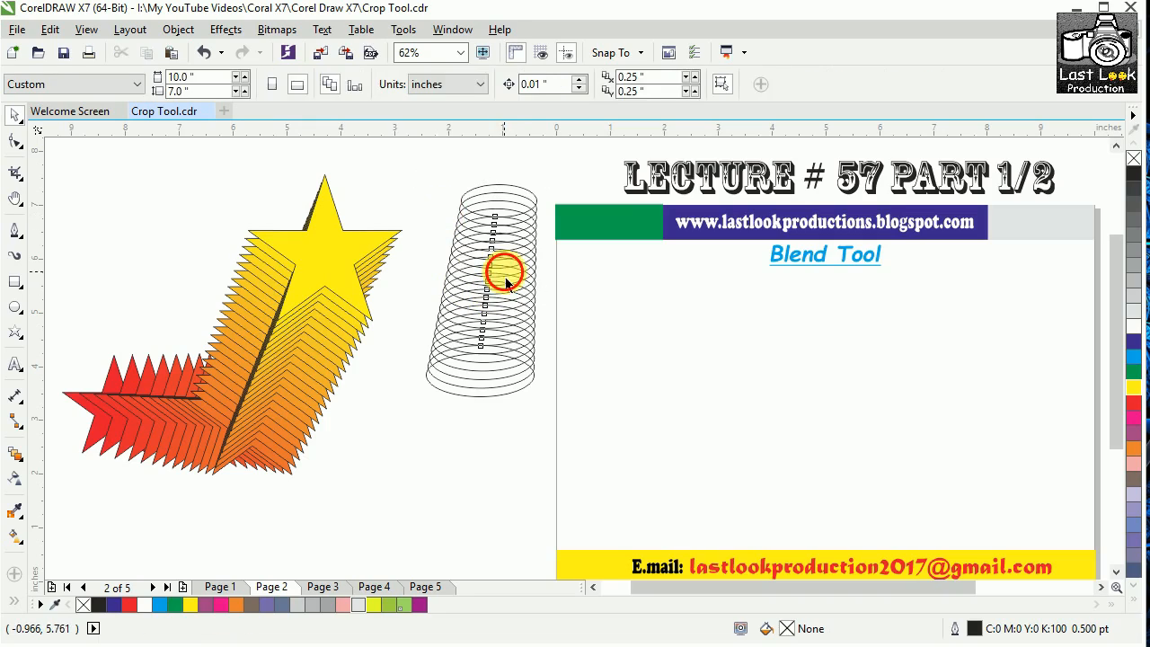
key("Delete")
left_click_drag(279, 278, 538, 319)
left_click(372, 297)
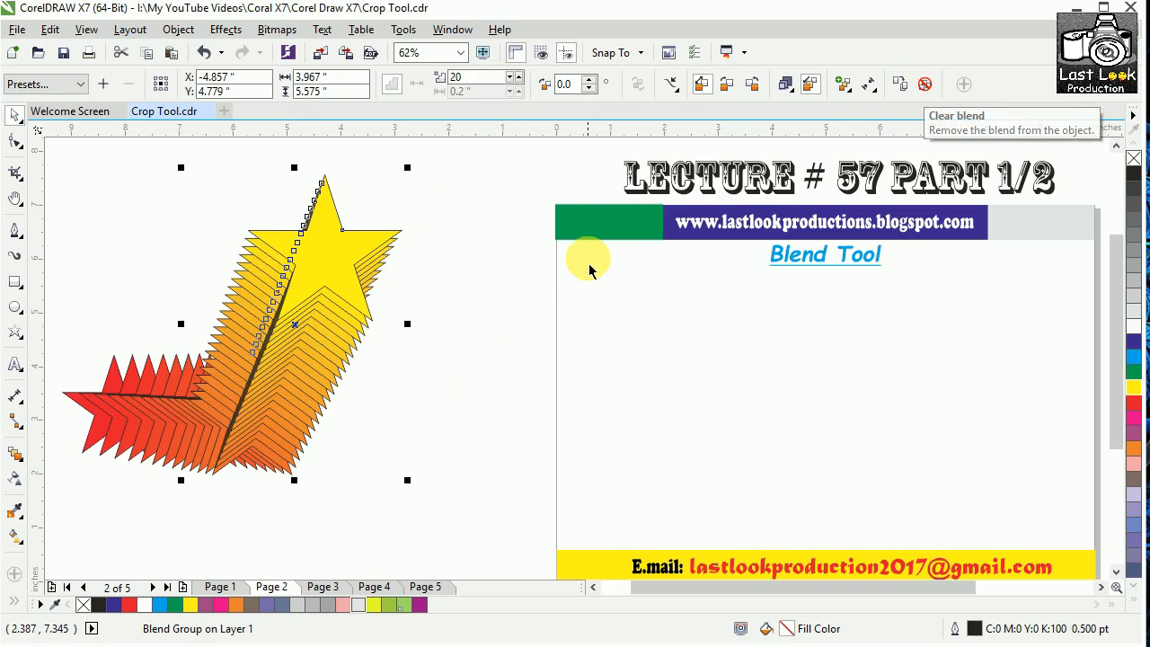
Undo the ellipse, copied-property, star repositioning and split changes back to the single unsplit 30-step star blend.
key("ctrl+z")
key("ctrl+z")
key("ctrl+z")
key("ctrl+z")
key("ctrl+z")
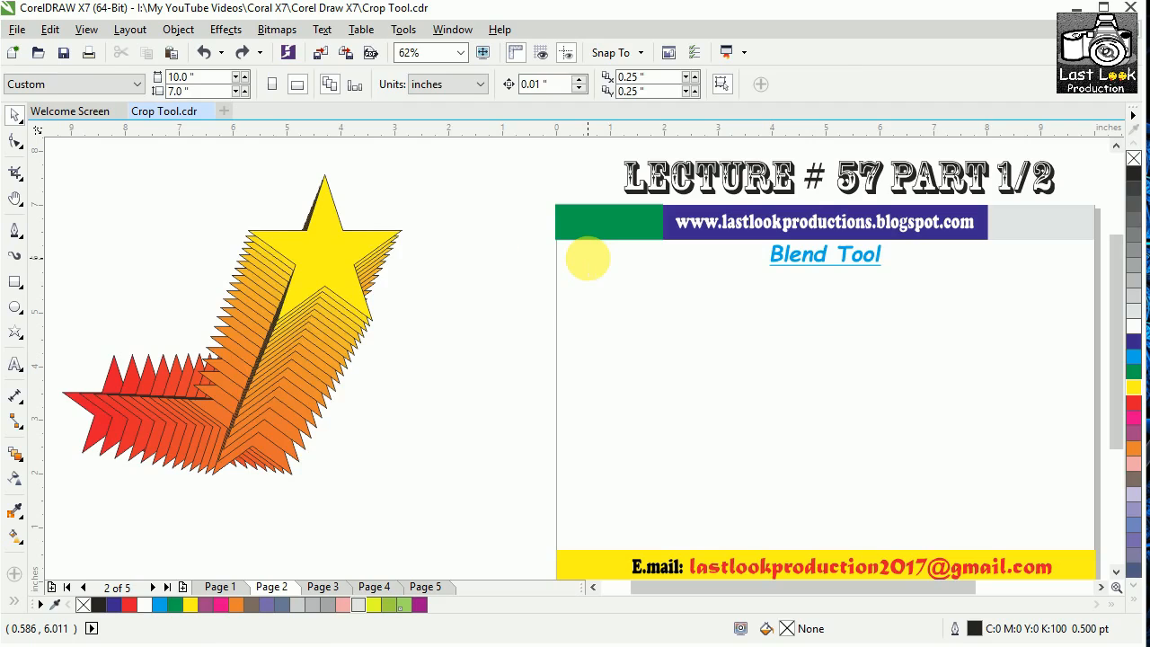
key("ctrl+z")
key("ctrl+z")
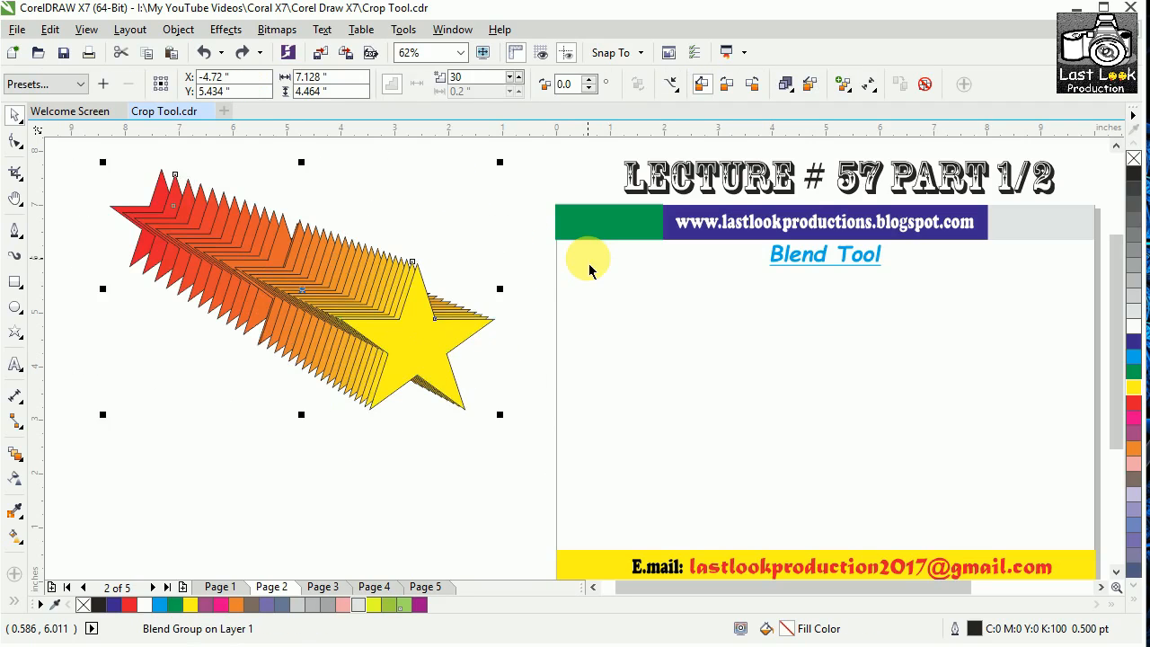
Move the star blend to about X -4.88, Y 5.55 inches and clear the blend from the two stars.
left_click_drag(333, 352, 293, 279)
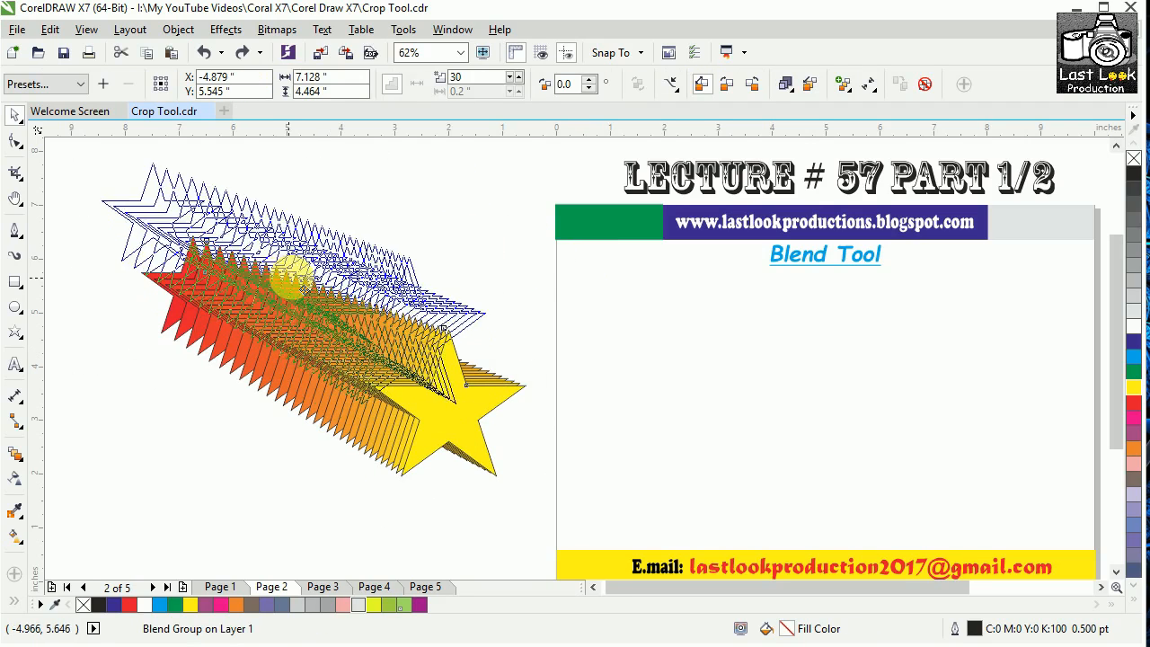
left_click(926, 84)
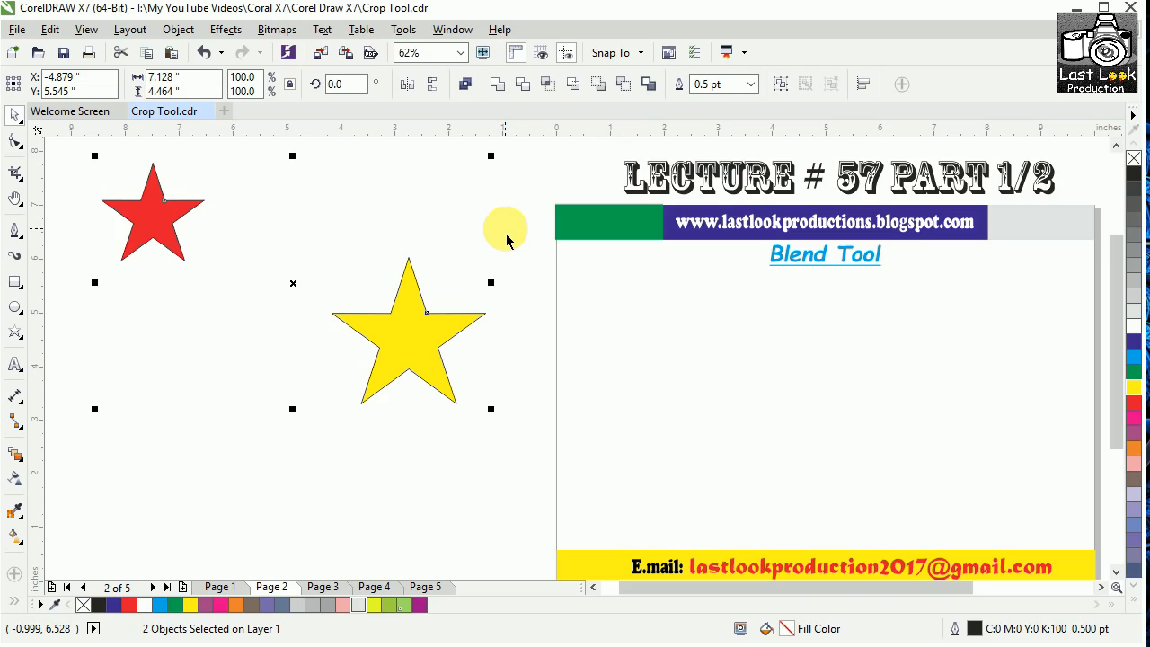
left_click(154, 422)
Activate the Blend tool with nothing selected and minimize the program window.
left_click(14, 453)
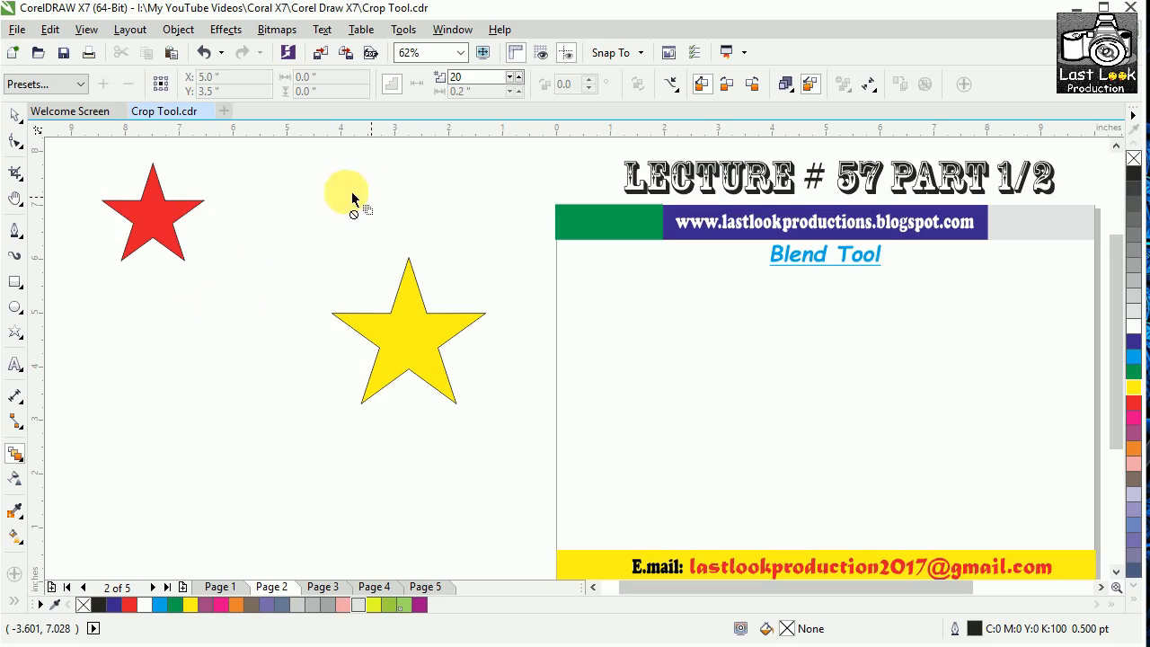
left_click(1076, 7)
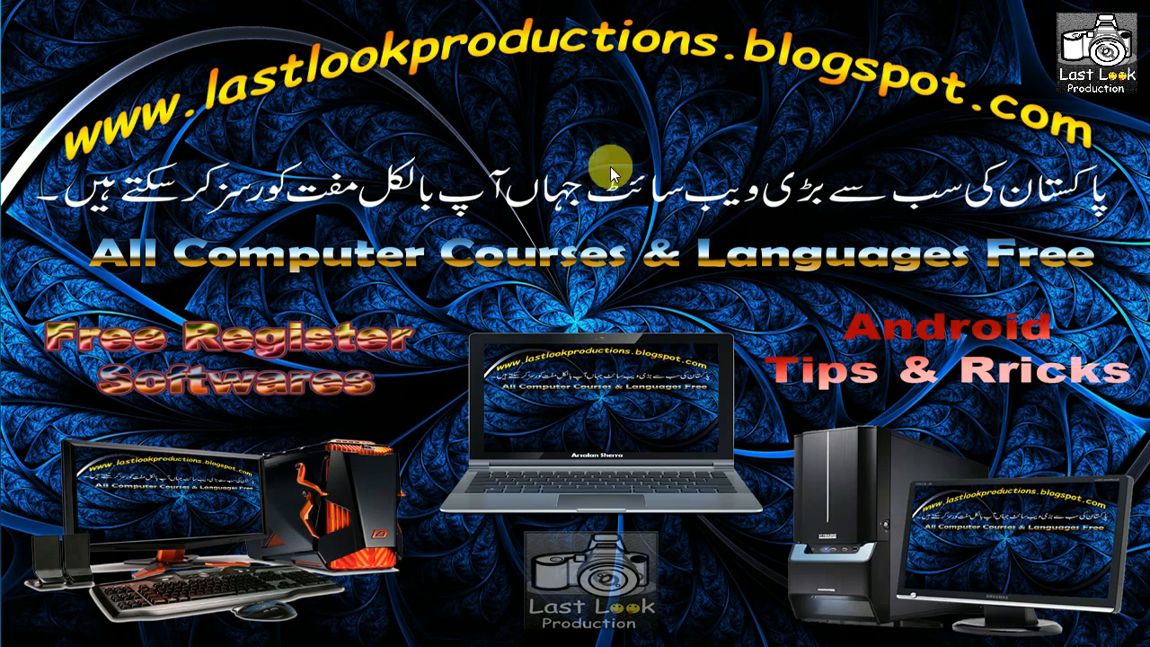